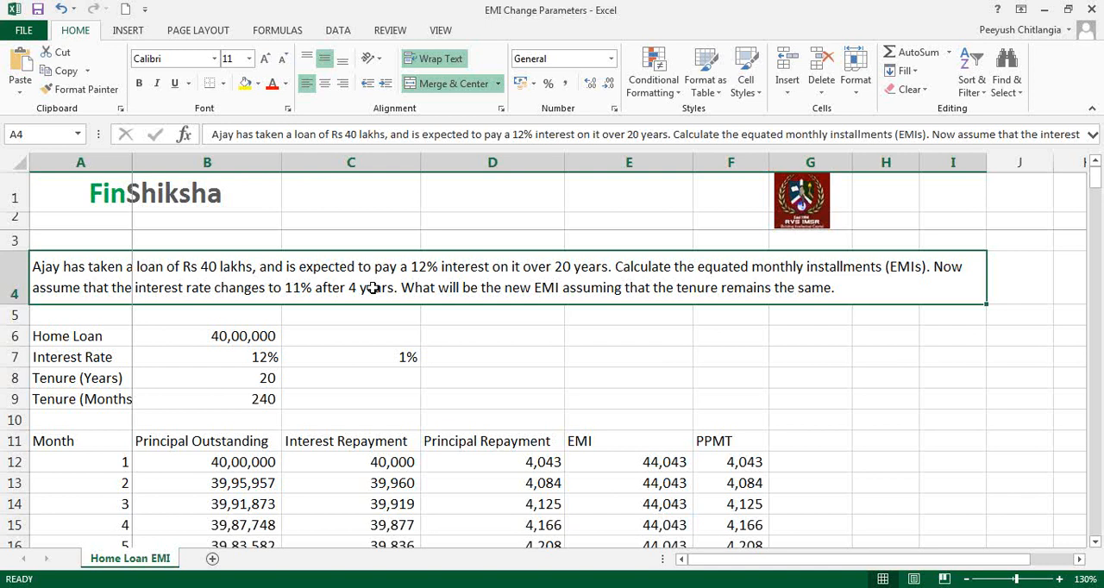
- Label cell D7 "New Tenure" and calculate the remaining tenure in E7 with =16*12
{"action": "left_click", "coordinate": [894, 376]}
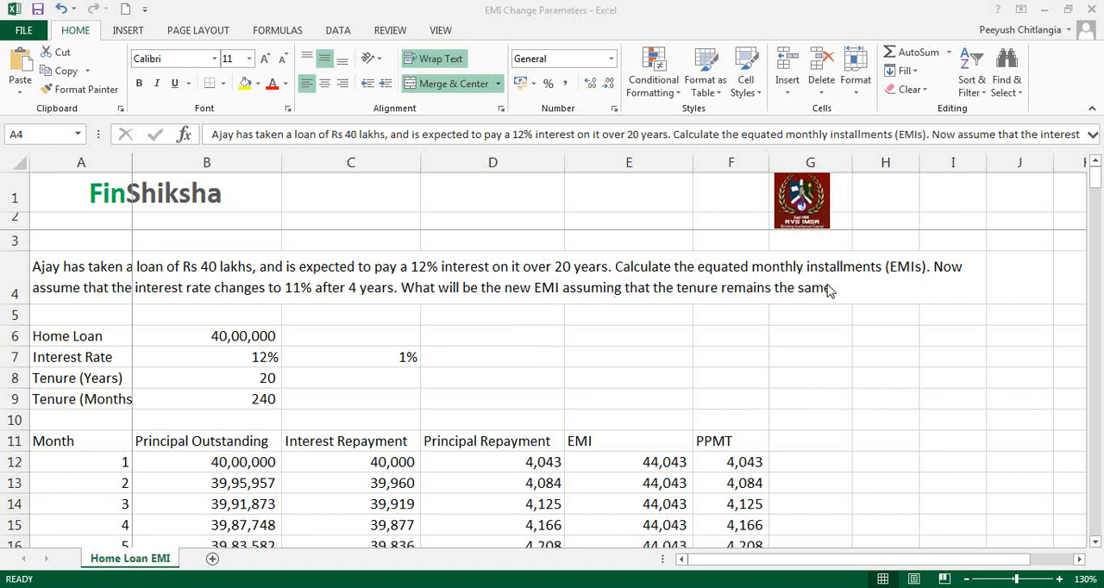
{"action": "left_click", "coordinate": [527, 362]}
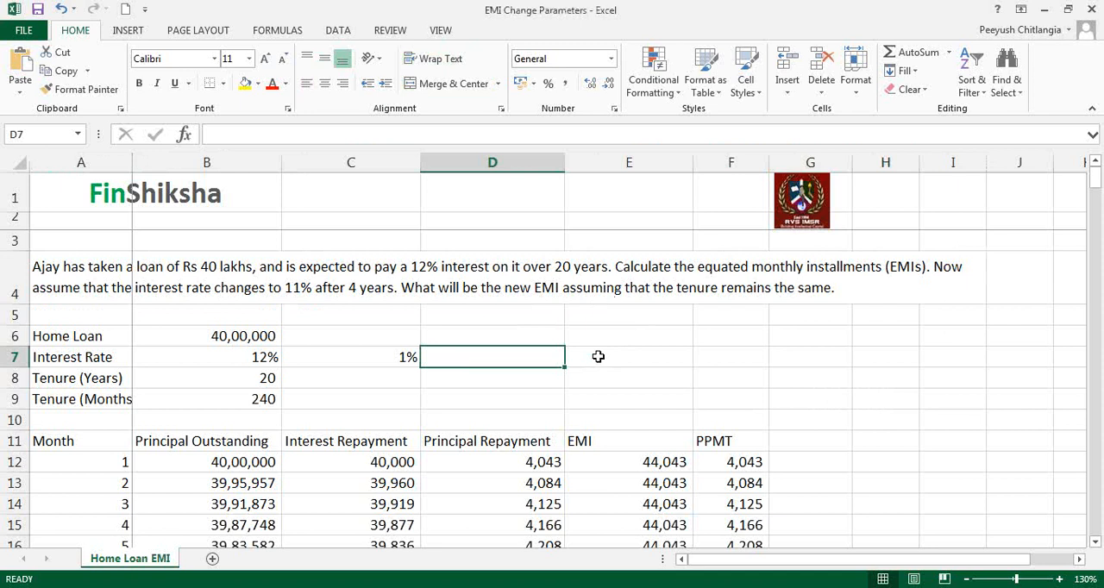
{"action": "type", "text": "New Term"}
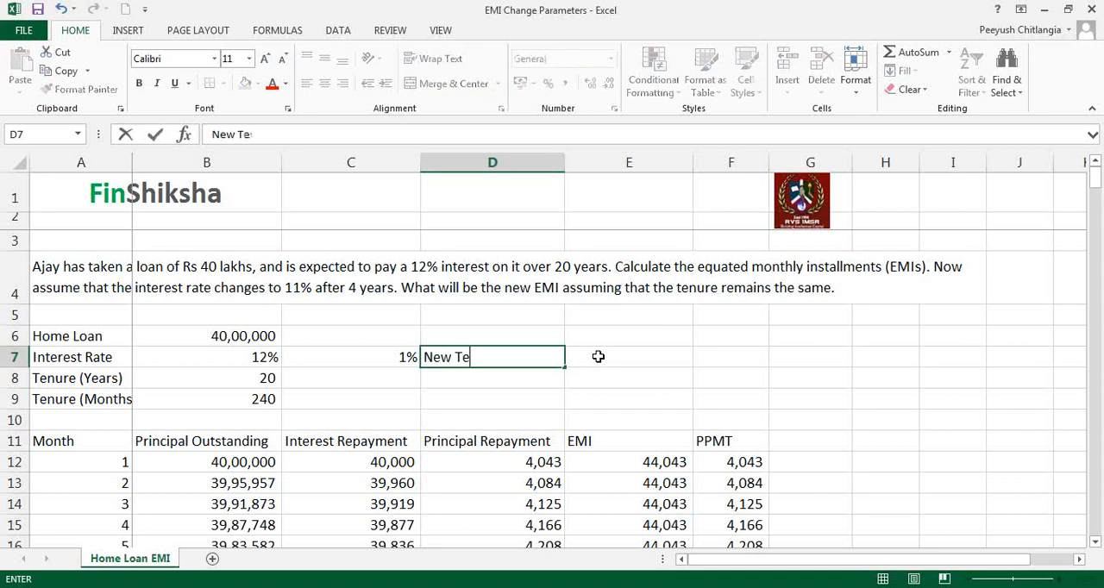
{"action": "key", "text": "BackSpace"}
{"action": "key", "text": "BackSpace"}
{"action": "type", "text": "nure"}
{"action": "left_click", "coordinate": [598, 356]}
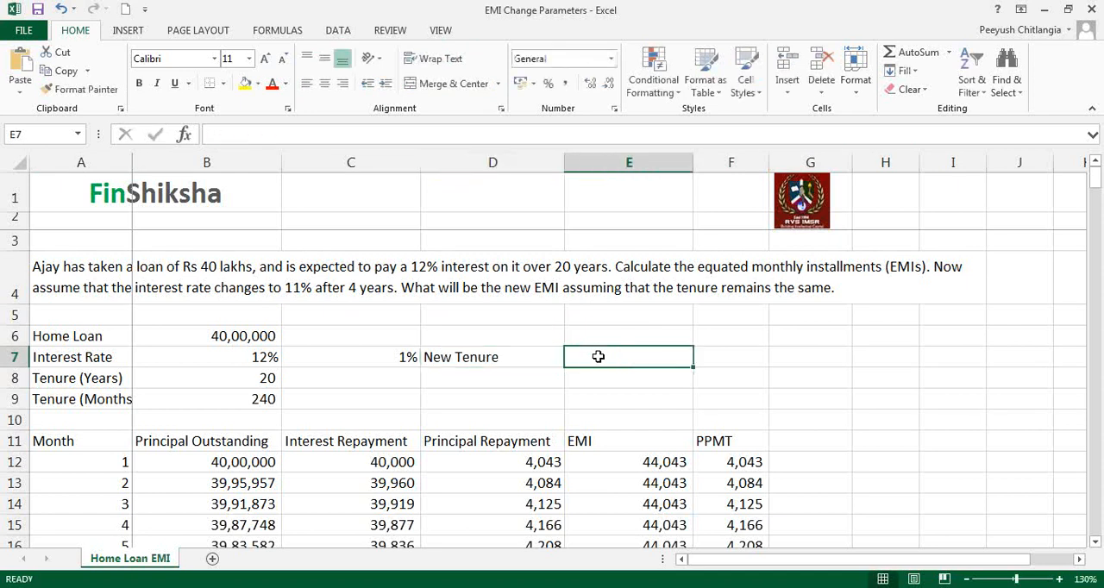
{"action": "type", "text": "=16"}
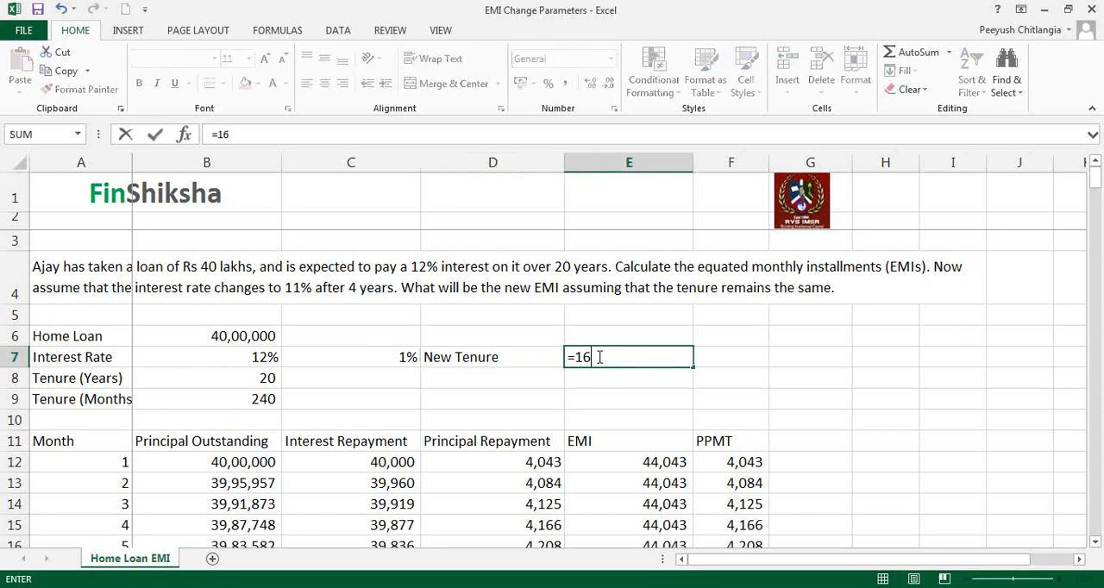
{"action": "type", "text": "*12"}
{"action": "key", "text": "Return"}
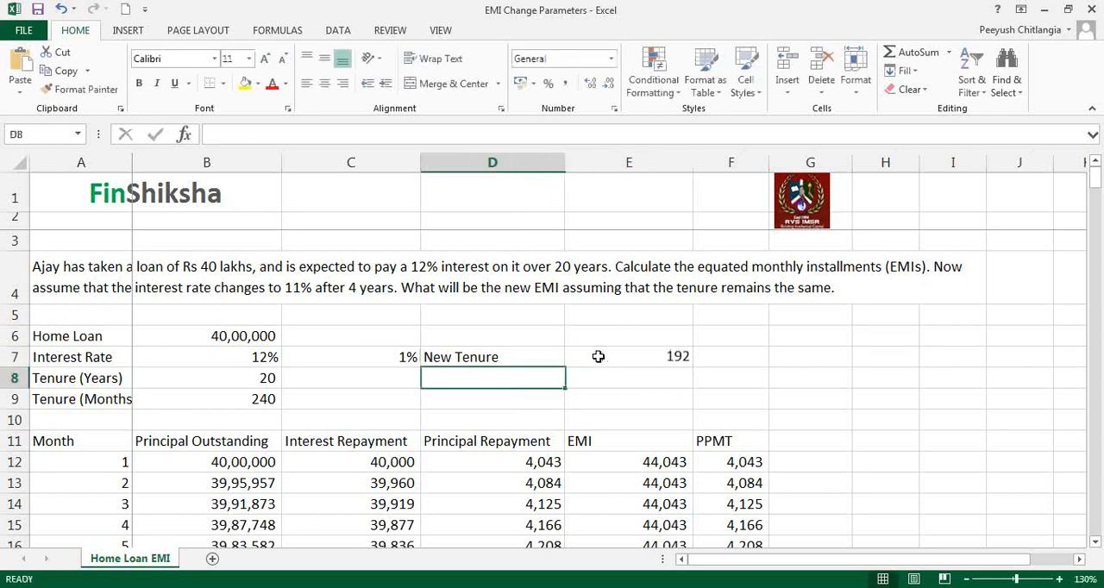
- Extend the label in D7 to read "New Tenure (months)"
{"action": "left_click", "coordinate": [417, 140]}
{"action": "type", "text": "("}
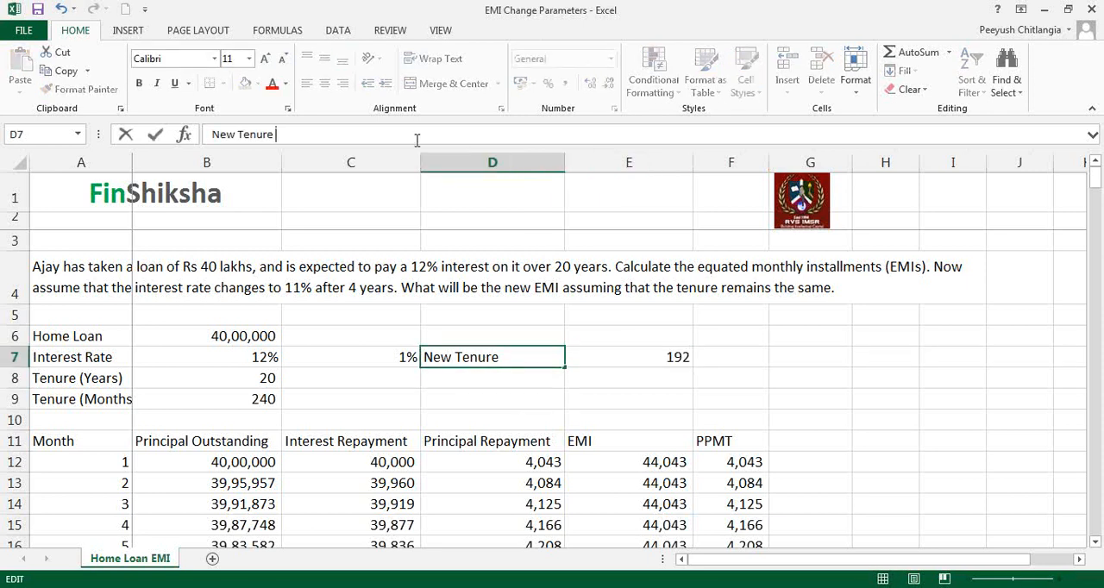
{"action": "type", "text": "months)"}
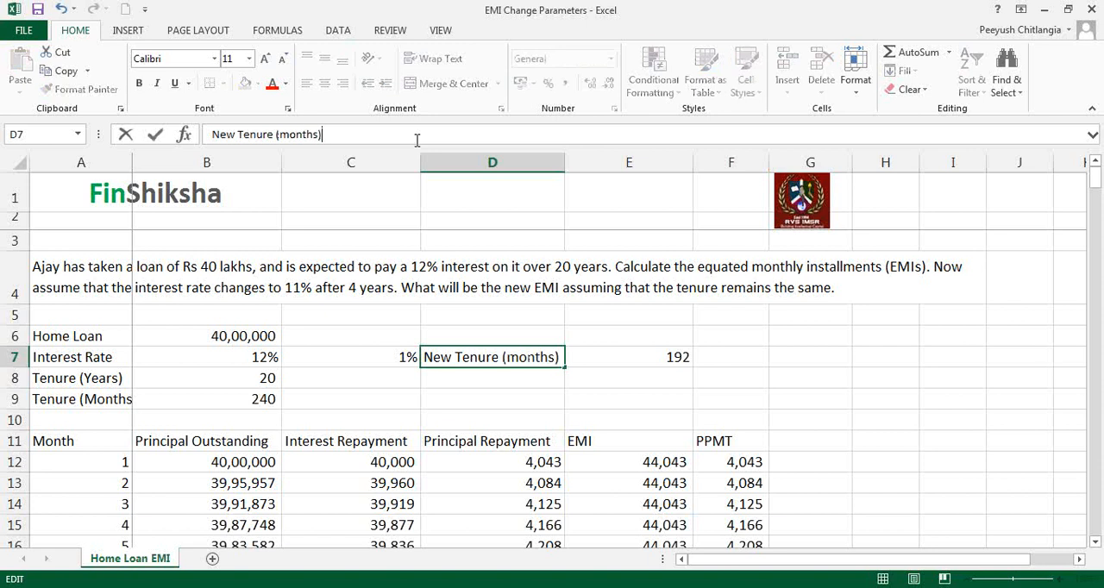
{"action": "key", "text": "Return"}
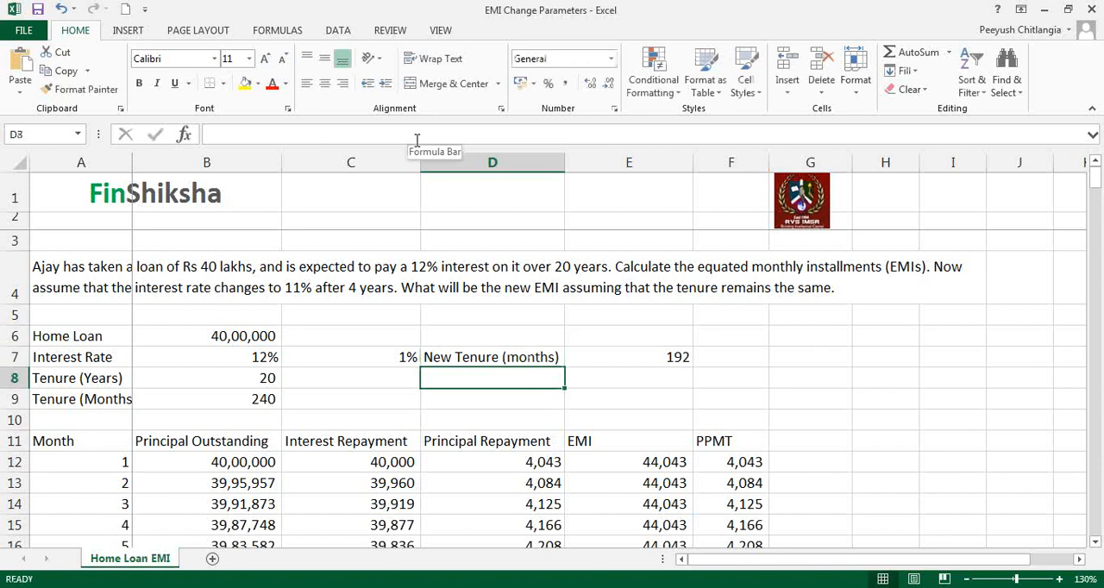
- Label cell D8 "New Interest Rate" and calculate the monthly rate in E8 with =11%/12
{"action": "type", "text": "New I"}
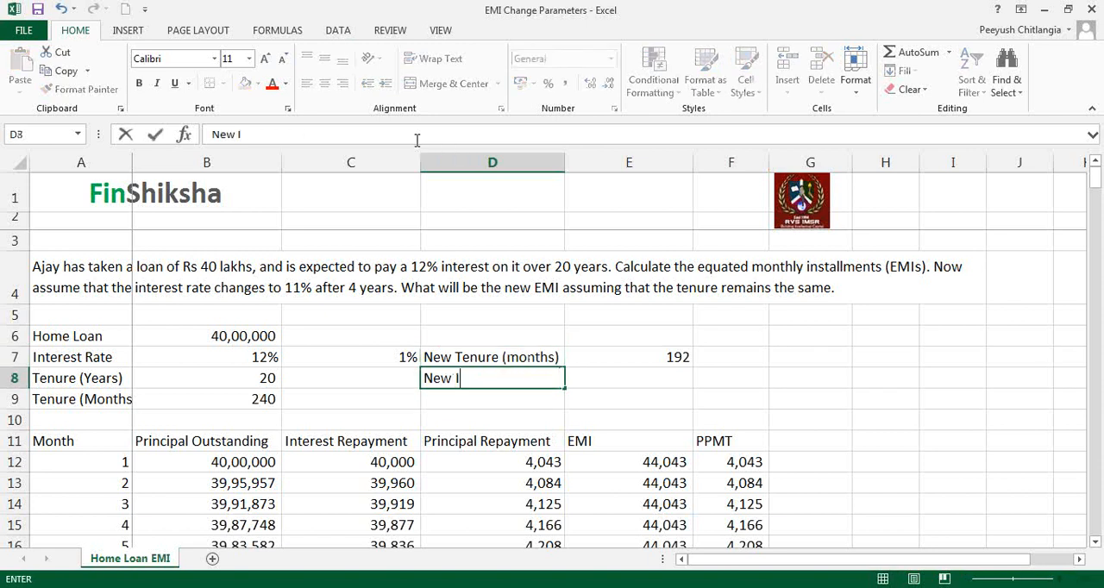
{"action": "type", "text": "nterest Rate"}
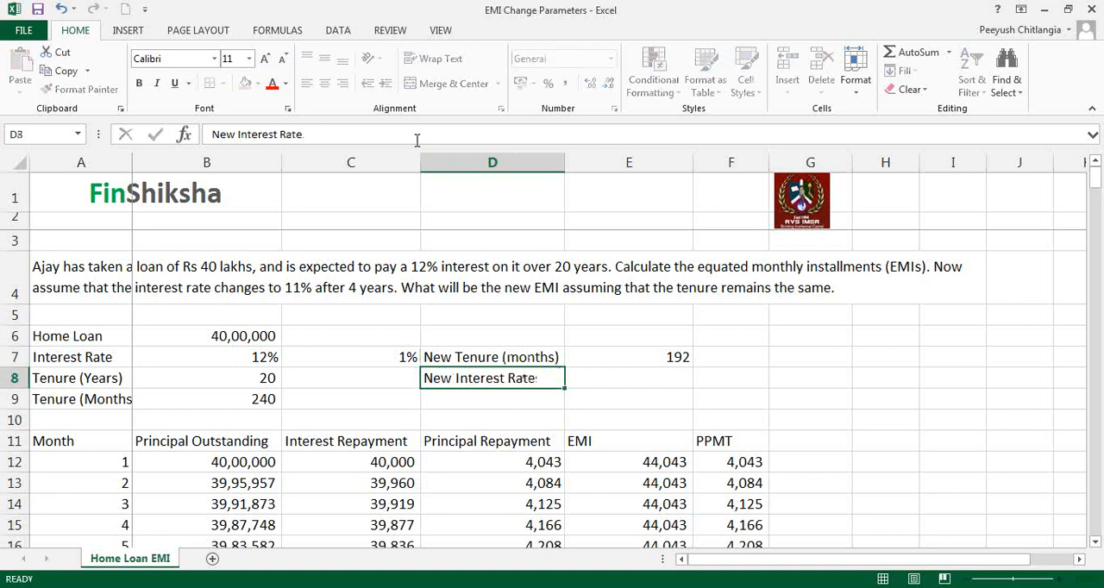
{"action": "key", "text": "Tab"}
{"action": "type", "text": "=11"}
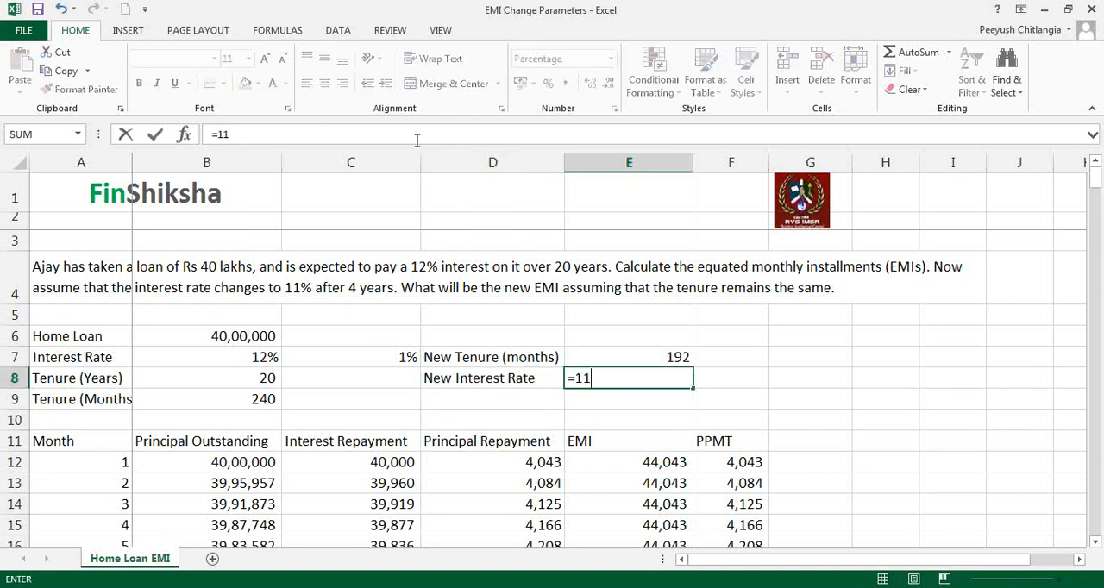
{"action": "type", "text": "%/12"}
{"action": "key", "text": "Return"}
{"action": "key", "text": "Up"}
{"action": "key", "text": "Right"}
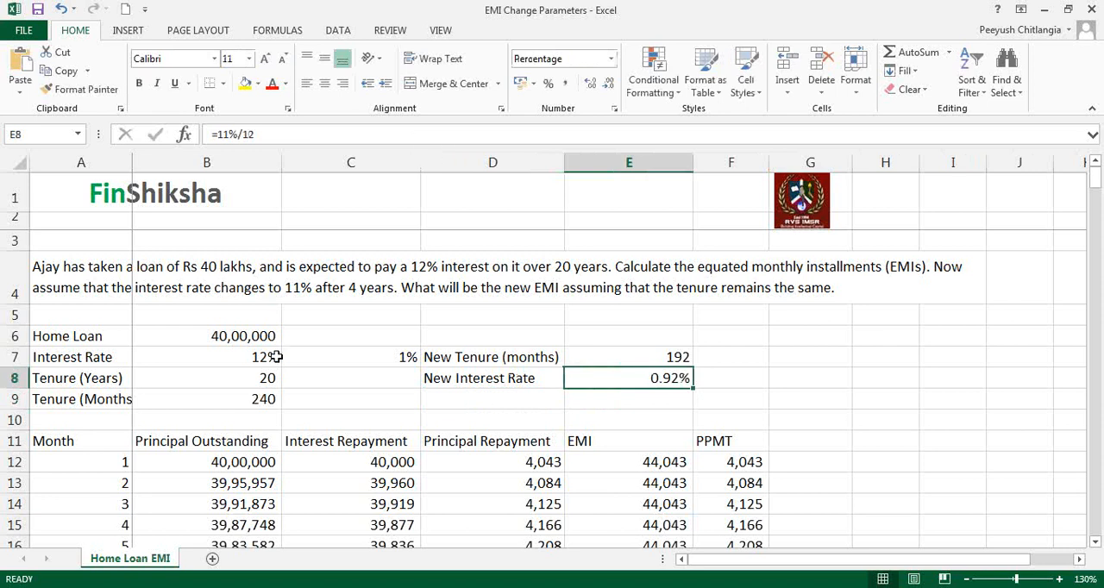
- Highlight the month 49 principal outstanding in cell B60 with a yellow fill
{"action": "scroll", "coordinate": [276, 359], "scroll_direction": "down", "scroll_amount": 3}
{"action": "scroll", "coordinate": [257, 356], "scroll_direction": "down", "scroll_amount": 2}
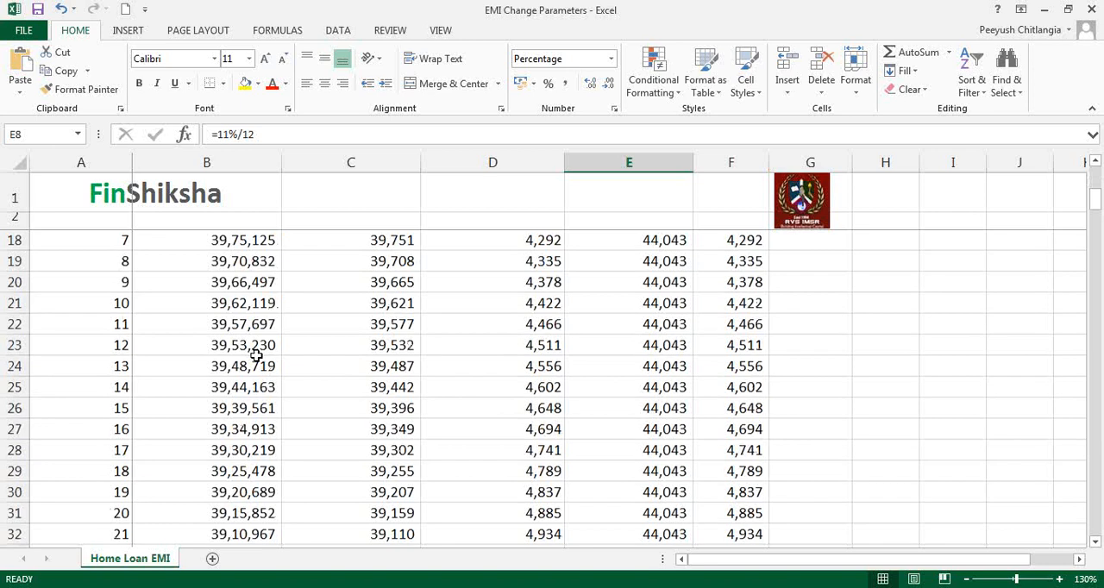
{"action": "scroll", "coordinate": [257, 356], "scroll_direction": "down", "scroll_amount": 7}
{"action": "scroll", "coordinate": [256, 356], "scroll_direction": "down", "scroll_amount": 4}
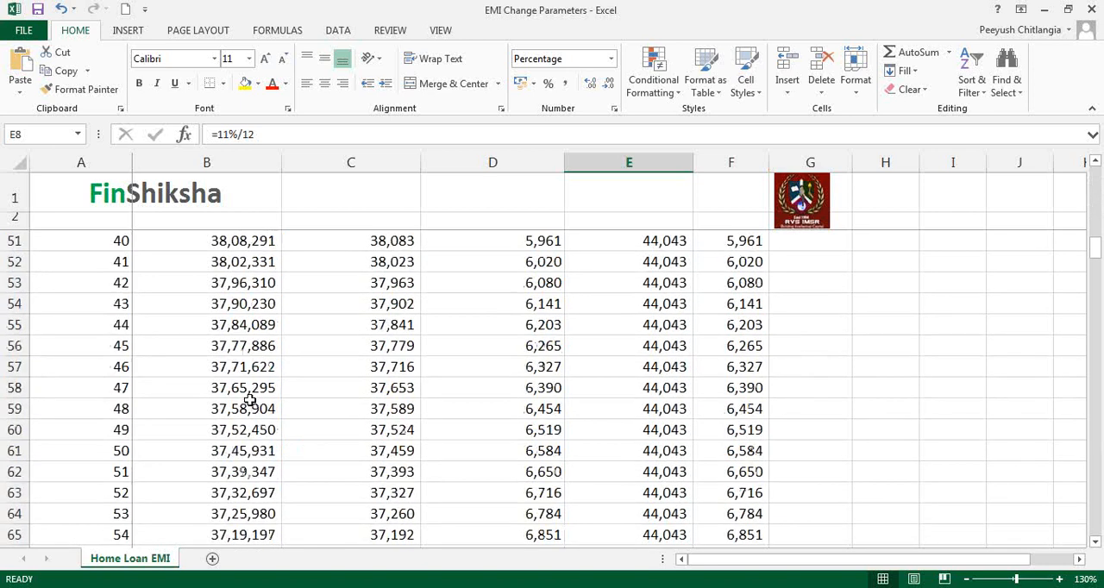
{"action": "left_click", "coordinate": [190, 427]}
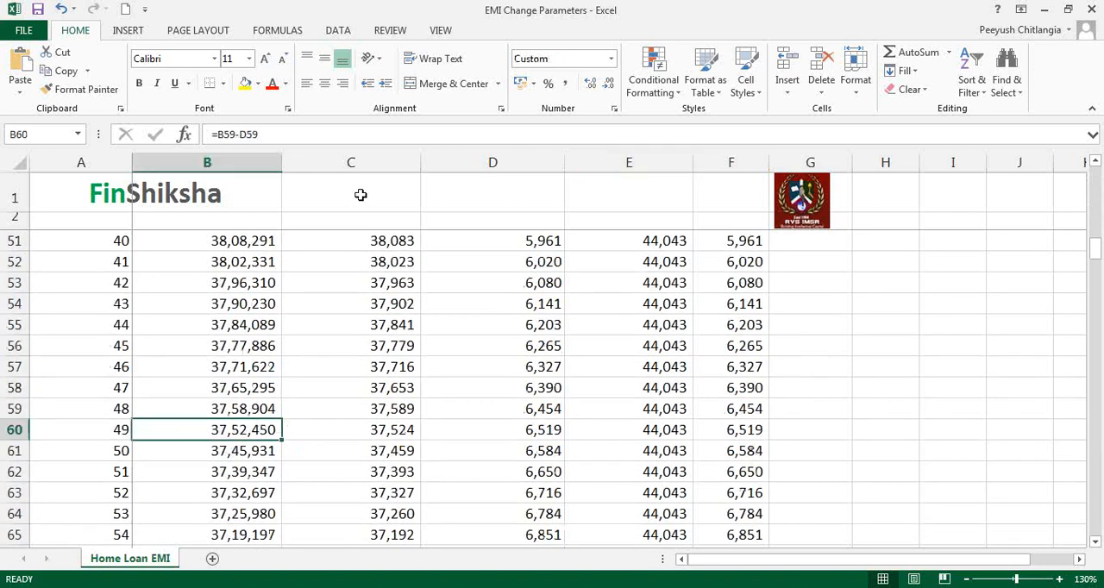
{"action": "left_click", "coordinate": [246, 82]}
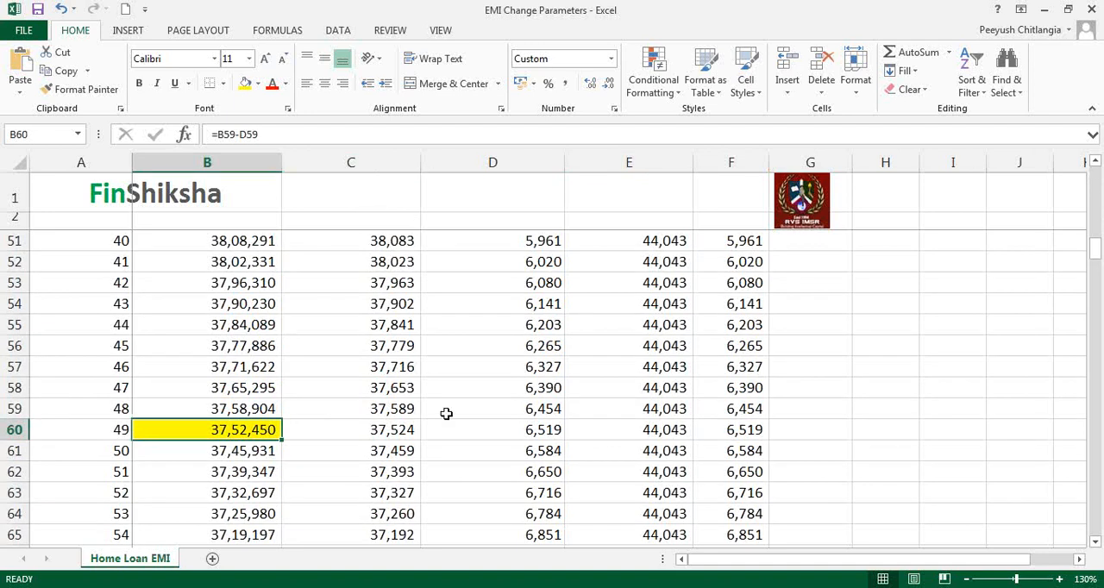
- Examine the month 48 EMI and the formulas across the month 49 row from principal outstanding to PPMT
{"action": "left_click", "coordinate": [632, 409]}
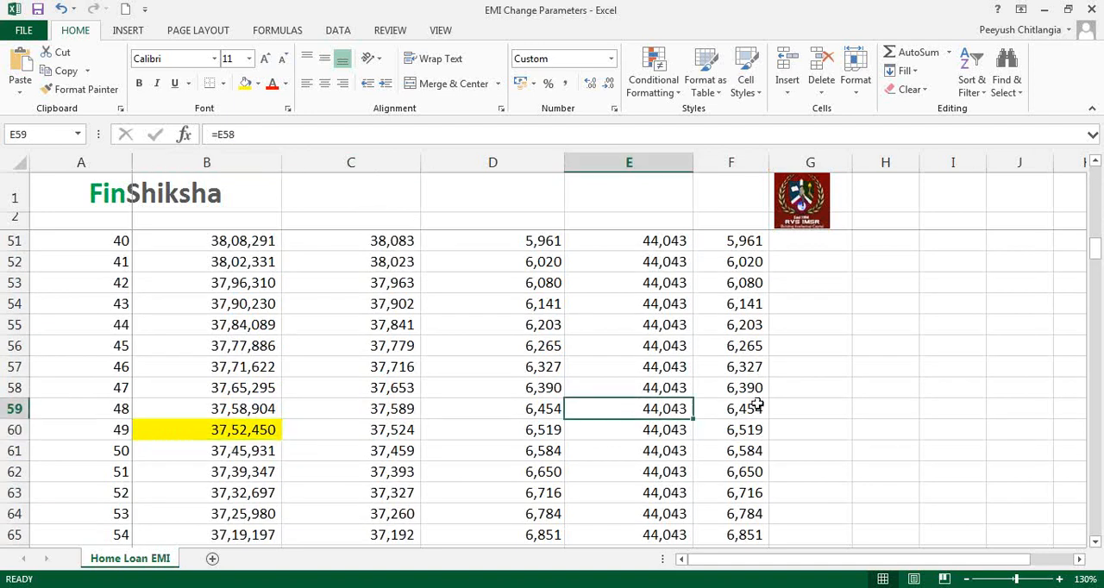
{"action": "left_click", "coordinate": [221, 429]}
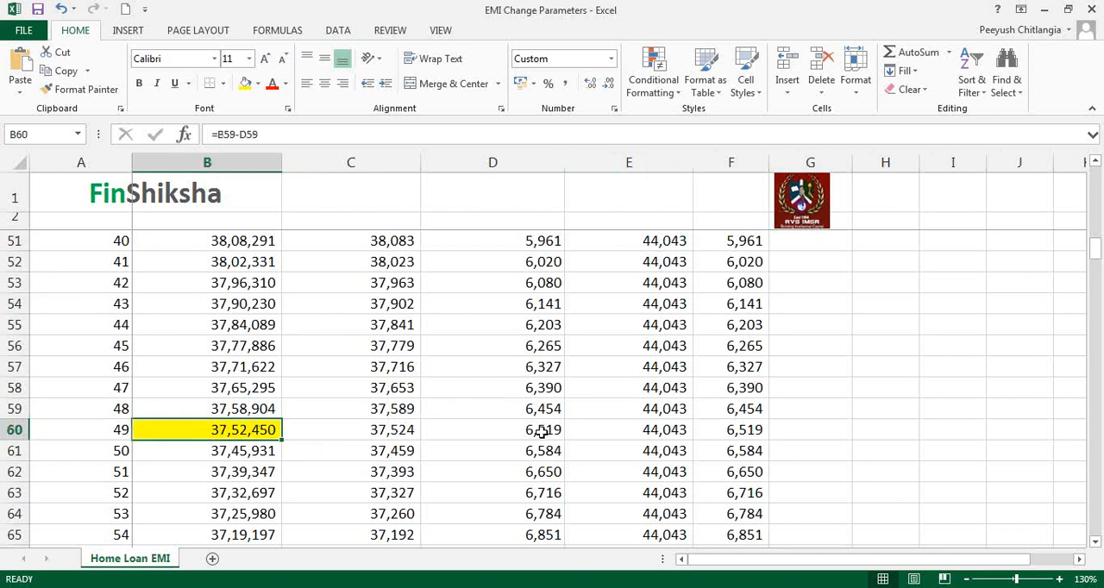
{"action": "key", "text": "Right"}
{"action": "key", "text": "Right"}
{"action": "key", "text": "Right"}
{"action": "key", "text": "Right"}
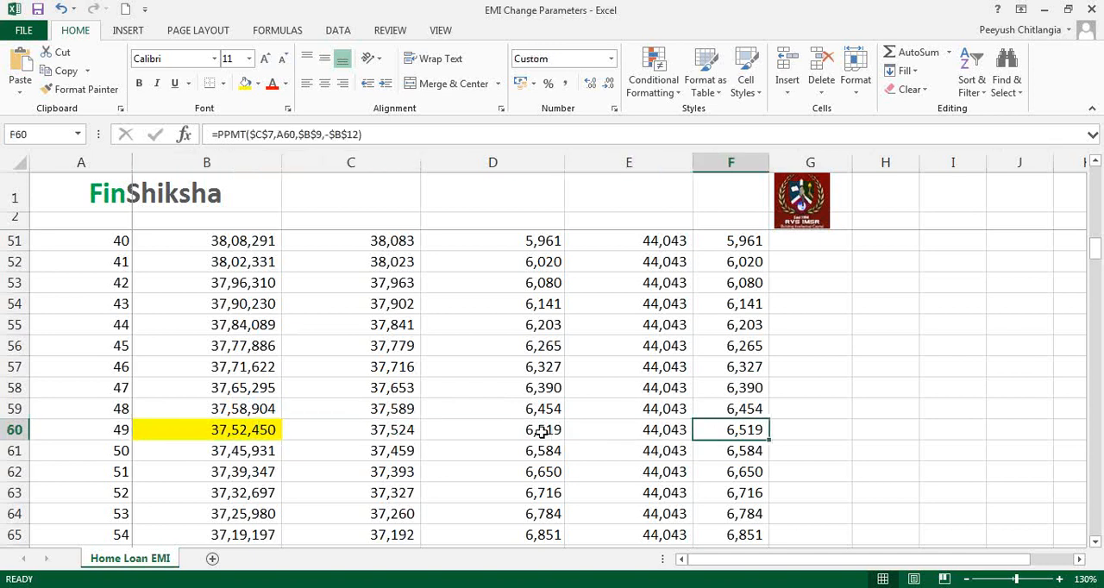
- Label cell D9, below the new interest rate label, "Principal After 4 years"
{"action": "key", "text": "Left"}
{"action": "key", "text": "ctrl+Up"}
{"action": "key", "text": "Up"}
{"action": "key", "text": "Up"}
{"action": "key", "text": "Up"}
{"action": "key", "text": "Up"}
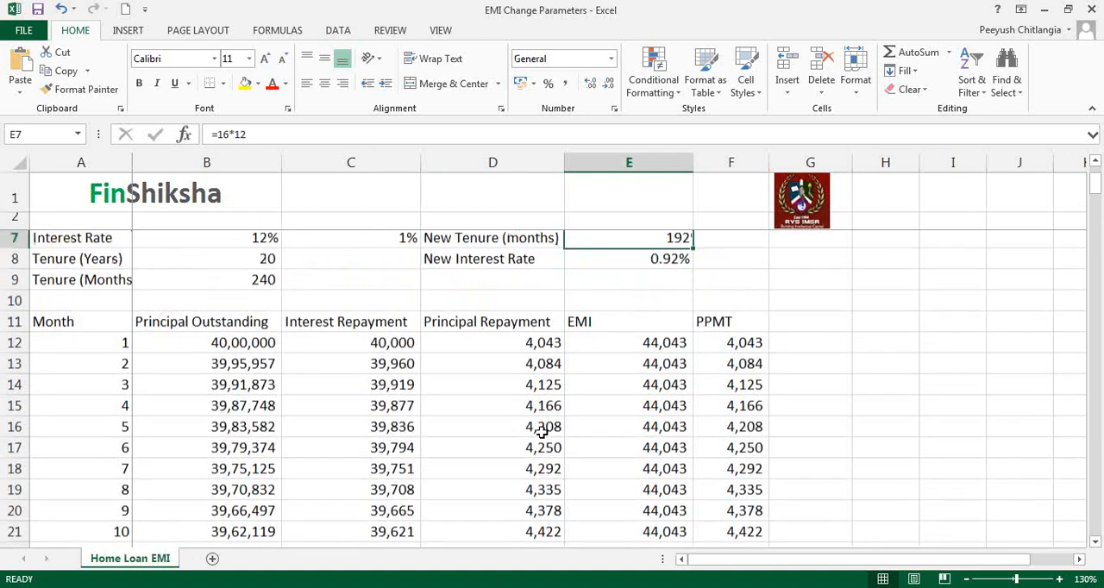
{"action": "key", "text": "Down"}
{"action": "key", "text": "Down"}
{"action": "key", "text": "Left"}
{"action": "type", "text": "Princ"}
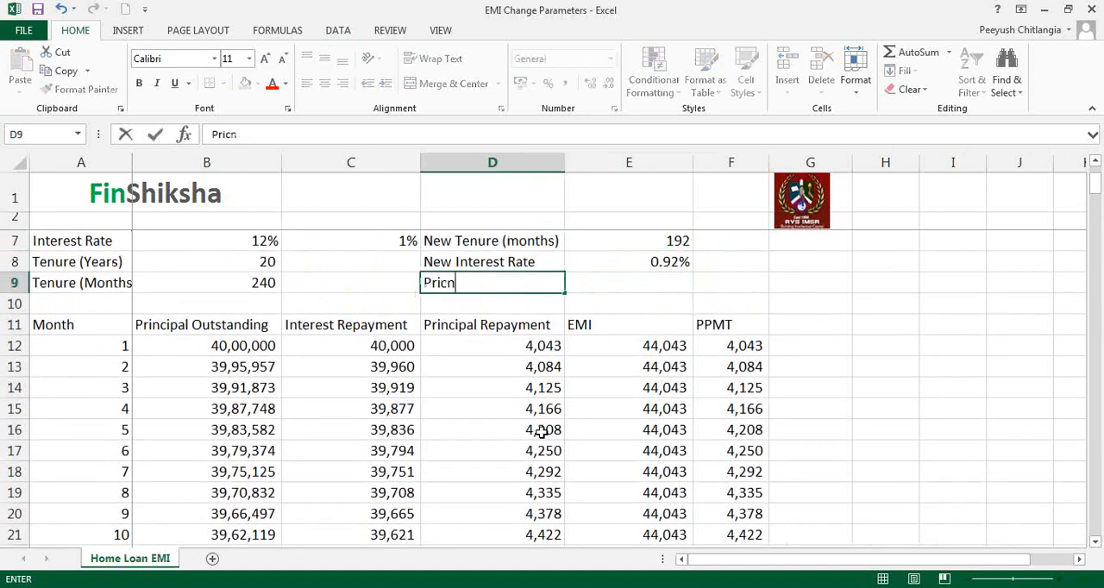
{"action": "key", "text": "BackSpace"}
{"action": "key", "text": "BackSpace"}
{"action": "type", "text": "ni"}
{"action": "key", "text": "BackSpace"}
{"action": "type", "text": "cipal"}
{"action": "type", "text": " Afte"}
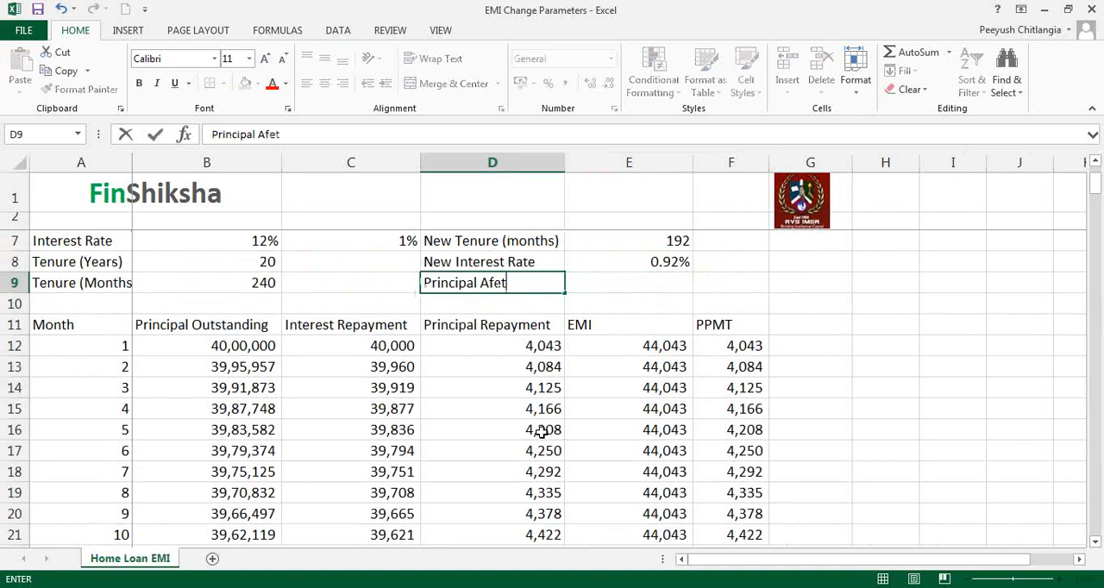
{"action": "key", "text": "BackSpace"}
{"action": "type", "text": "er 4 years"}
- Link cell E9 to the highlighted month 49 principal outstanding in B60
{"action": "key", "text": "Tab"}
{"action": "type", "text": "="}
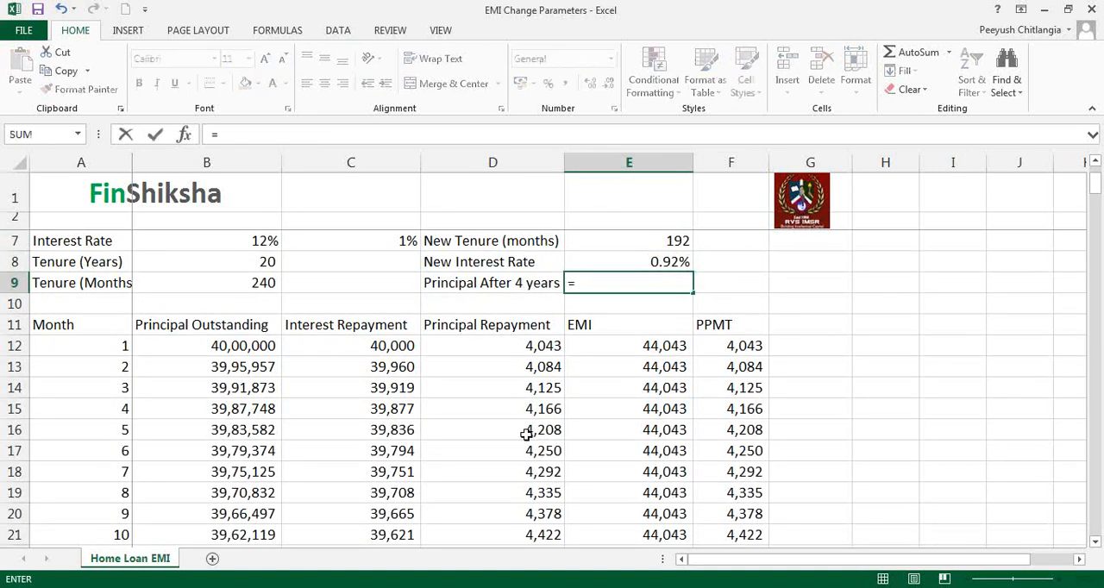
{"action": "scroll", "coordinate": [301, 456], "scroll_direction": "down", "scroll_amount": 12}
{"action": "scroll", "coordinate": [217, 451], "scroll_direction": "down", "scroll_amount": 2}
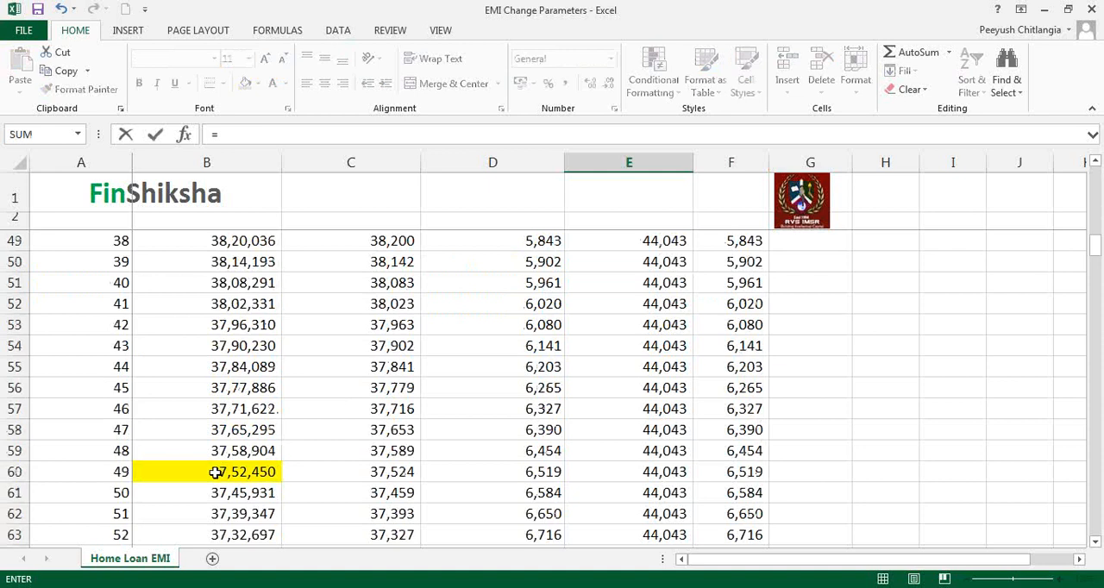
{"action": "left_click", "coordinate": [216, 472]}
{"action": "key", "text": "Return"}
{"action": "key", "text": "Up"}
{"action": "key", "text": "Up"}
{"action": "key", "text": "Up"}
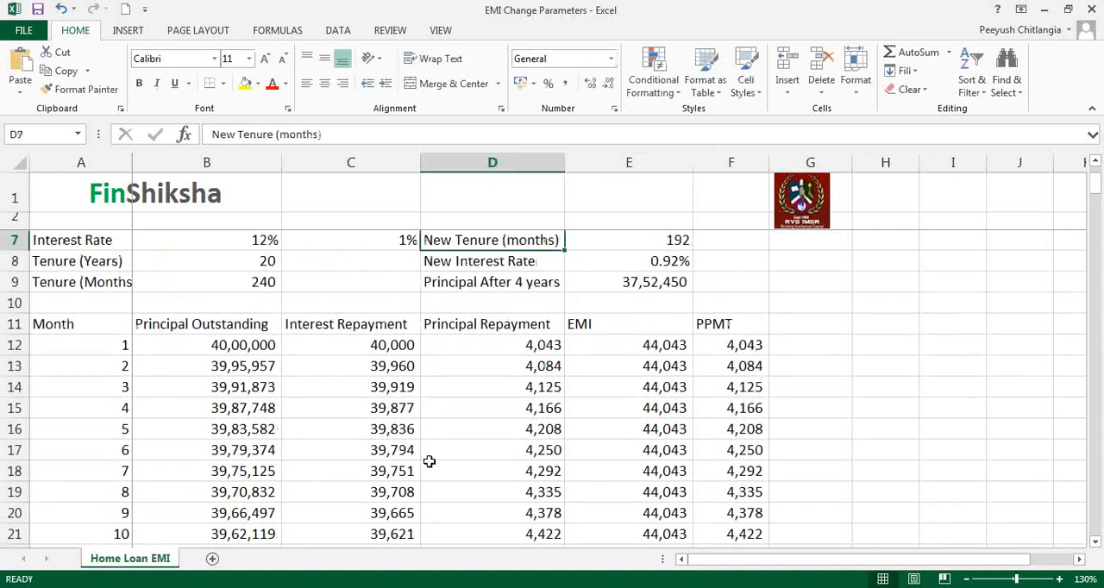
{"action": "key", "text": "Right"}
{"action": "key", "text": "Right"}
{"action": "key", "text": "Right"}
{"action": "key", "text": "Right"}
{"action": "key", "text": "Up"}
{"action": "key", "text": "Up"}
{"action": "key", "text": "Right"}
{"action": "key", "text": "Right"}
{"action": "key", "text": "Right"}
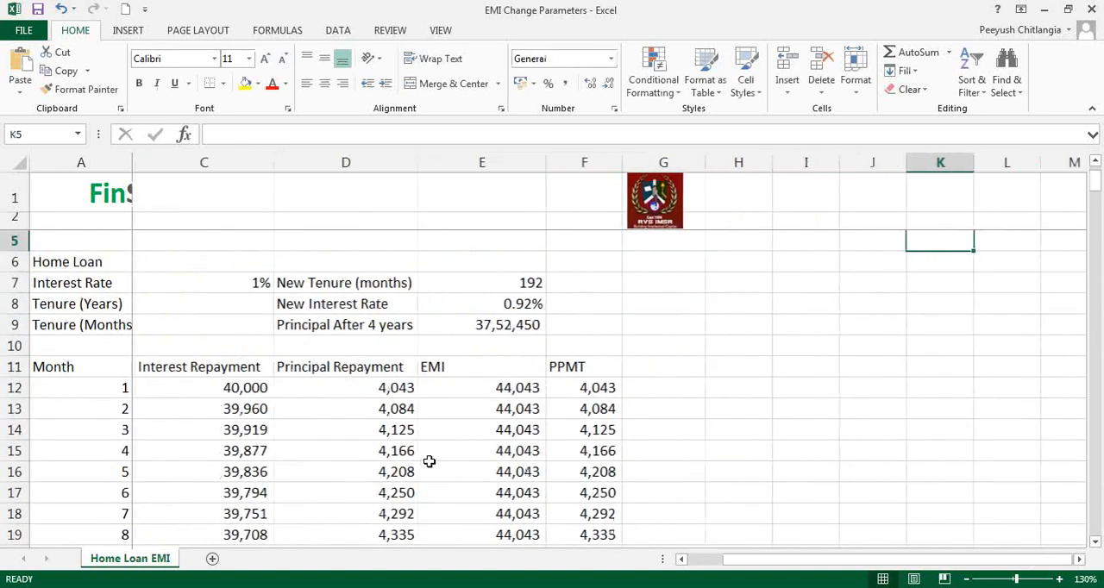
{"action": "key", "text": "Down"}
{"action": "key", "text": "Down"}
{"action": "key", "text": "Left"}
{"action": "key", "text": "Left"}
{"action": "key", "text": "Left"}
{"action": "key", "text": "Left"}
{"action": "key", "text": "Left"}
{"action": "key", "text": "Left"}
{"action": "key", "text": "Left"}
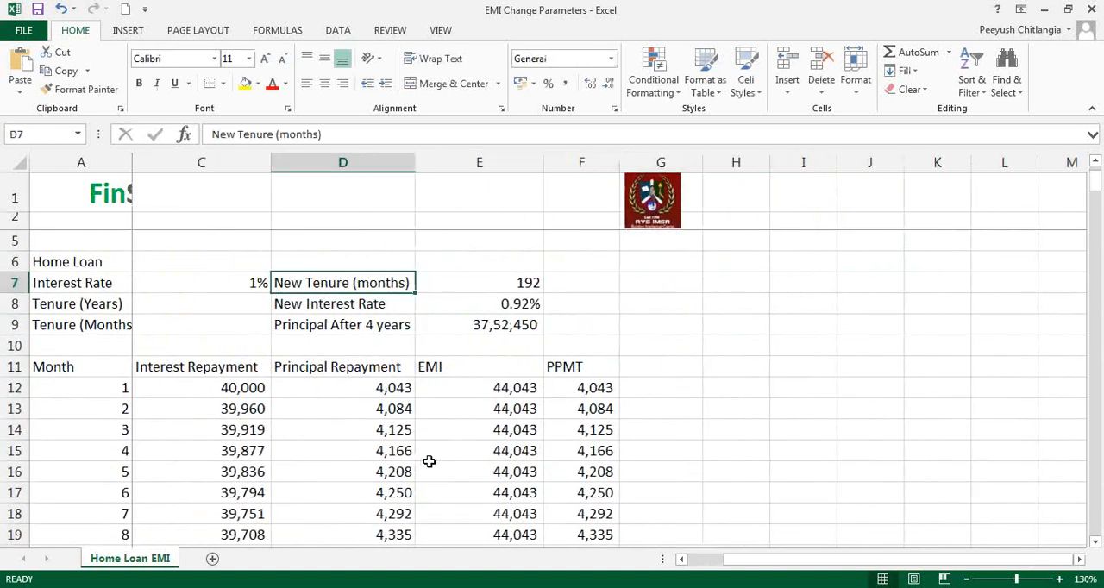
{"action": "key", "text": "Left"}
{"action": "key", "text": "Left"}
{"action": "key", "text": "Left"}
- Label cell G7 "New EMI"
{"action": "key", "text": "Right"}
{"action": "key", "text": "Right"}
{"action": "key", "text": "Right"}
{"action": "key", "text": "Right"}
{"action": "key", "text": "Right"}
{"action": "key", "text": "Right"}
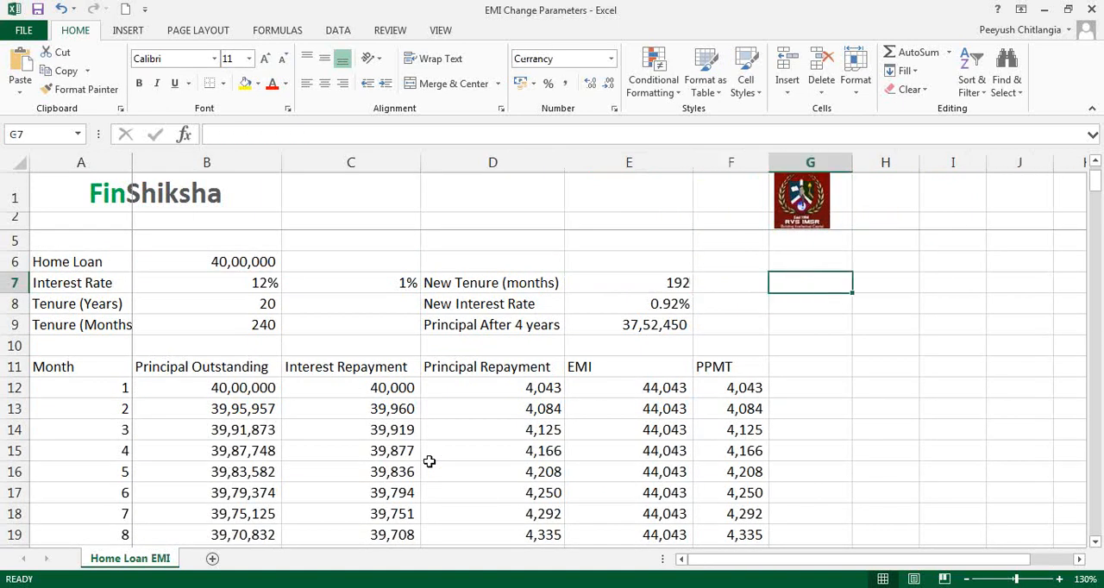
{"action": "type", "text": "New EMI"}
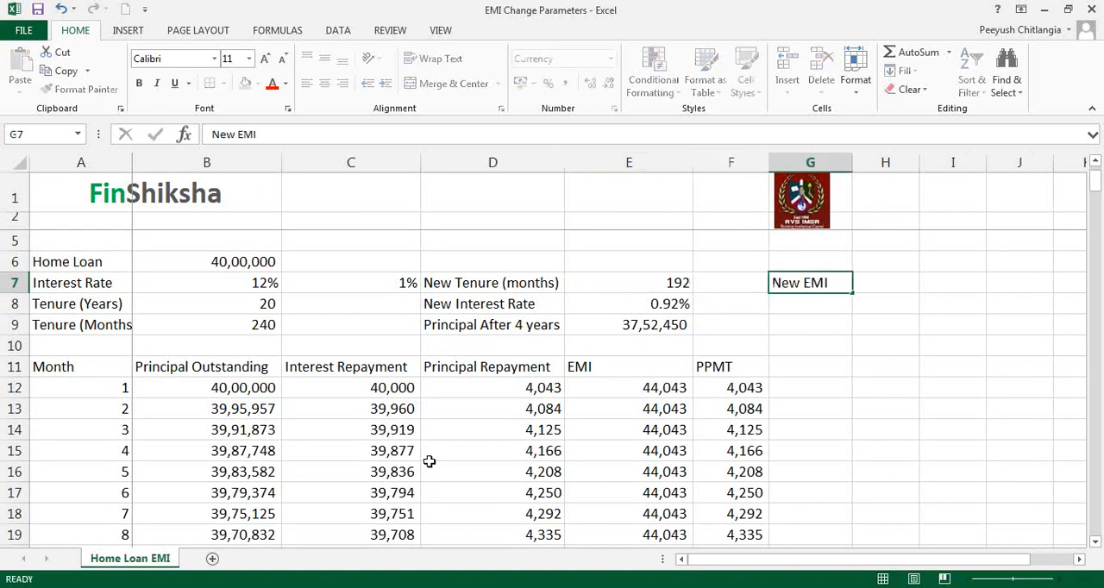
{"action": "key", "text": "Right"}
- Calculate the new EMI in H7 with PMT, using E8 as rate, E7 as number of periods and -E9 as present value
{"action": "type", "text": "="}
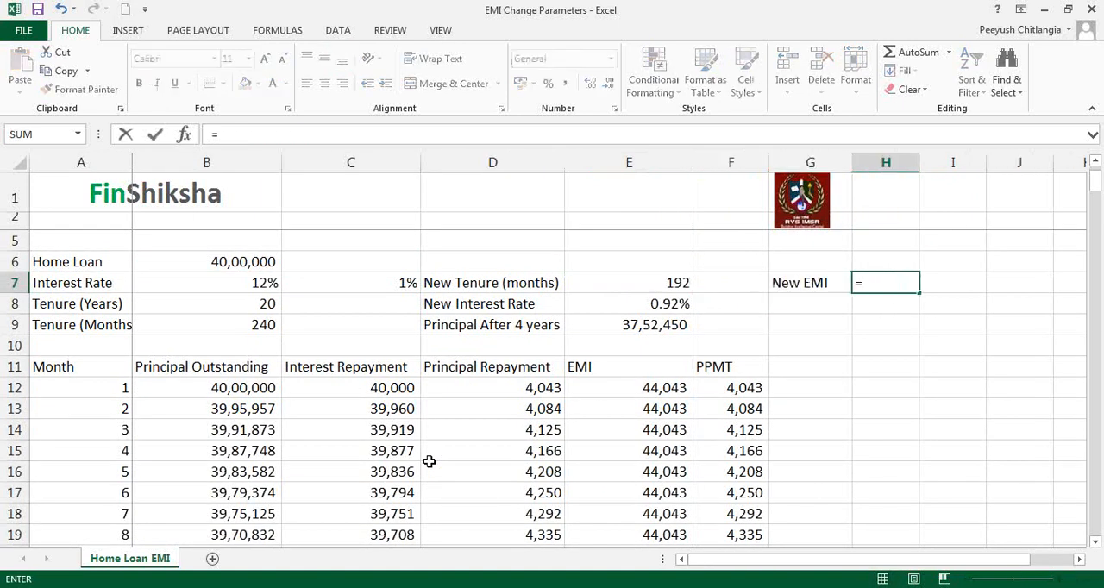
{"action": "type", "text": "PMT"}
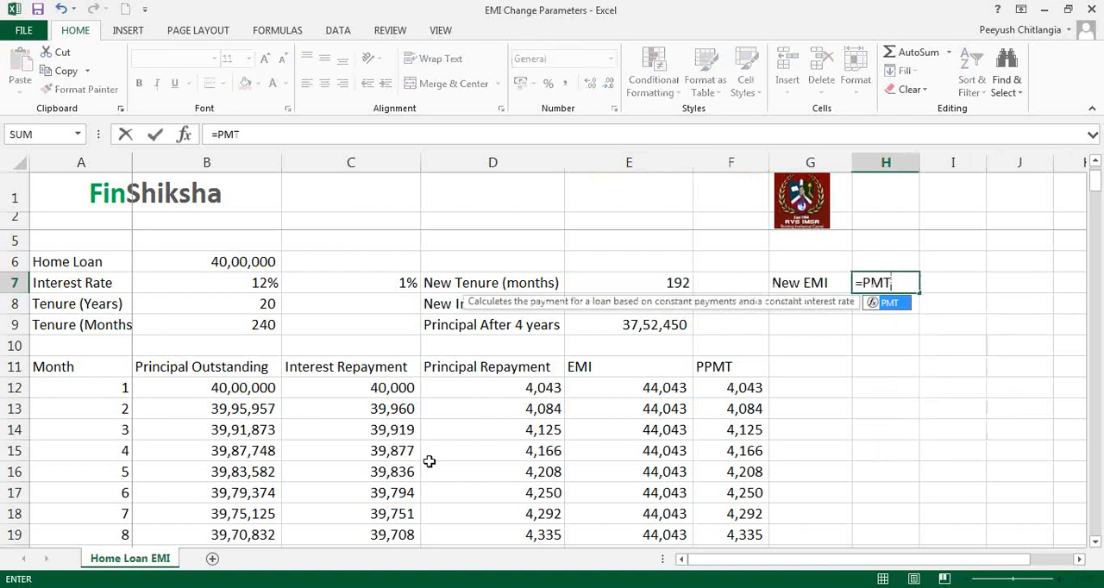
{"action": "type", "text": "("}
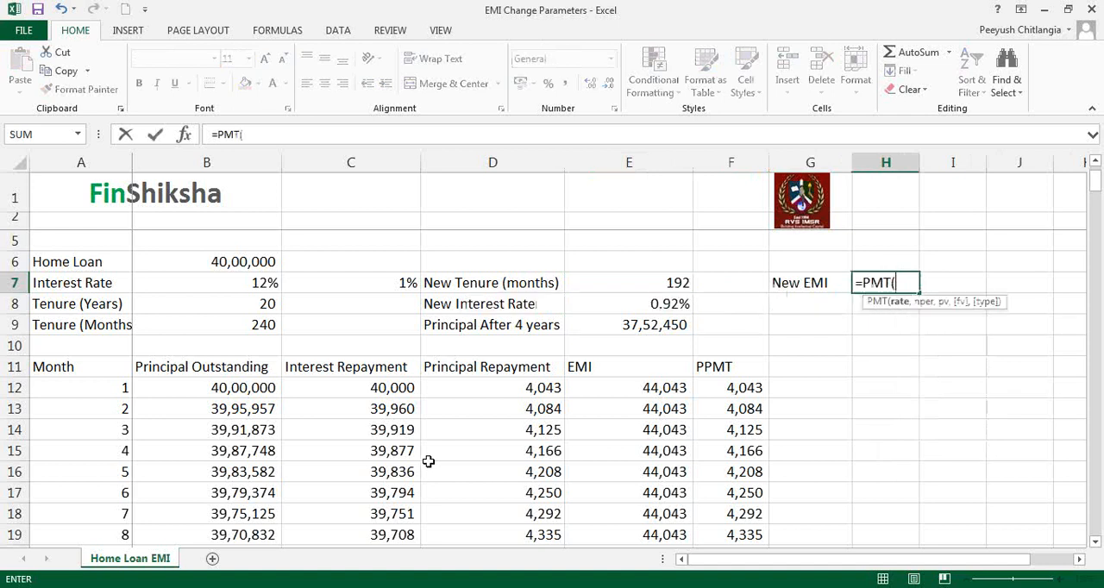
{"action": "left_click", "coordinate": [184, 135]}
{"action": "left_click_drag", "start_coordinate": [537, 148], "coordinate": [258, 334]}
{"action": "left_click", "coordinate": [634, 304]}
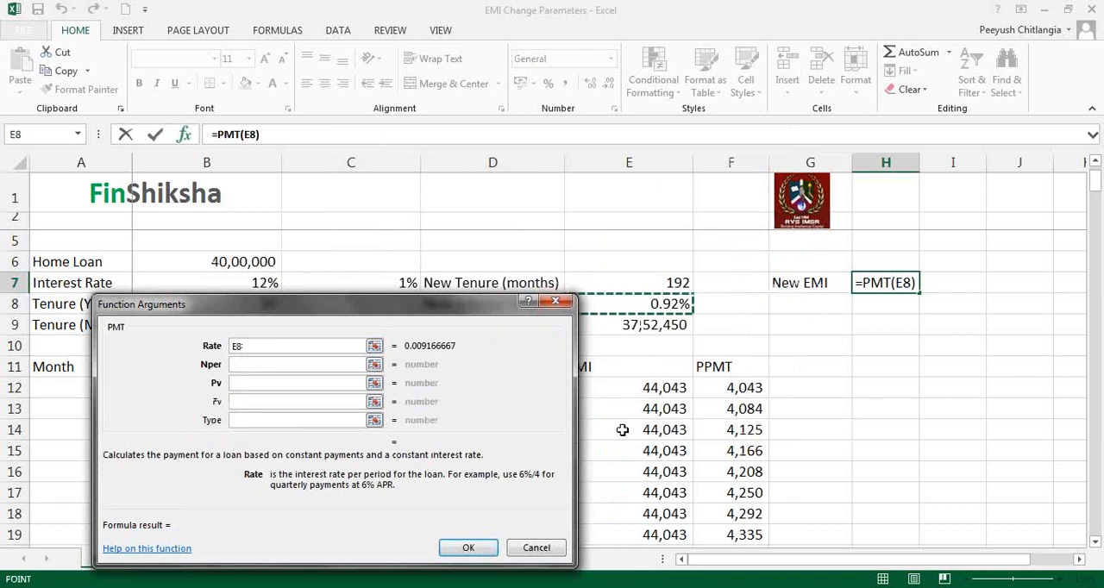
{"action": "left_click", "coordinate": [296, 364]}
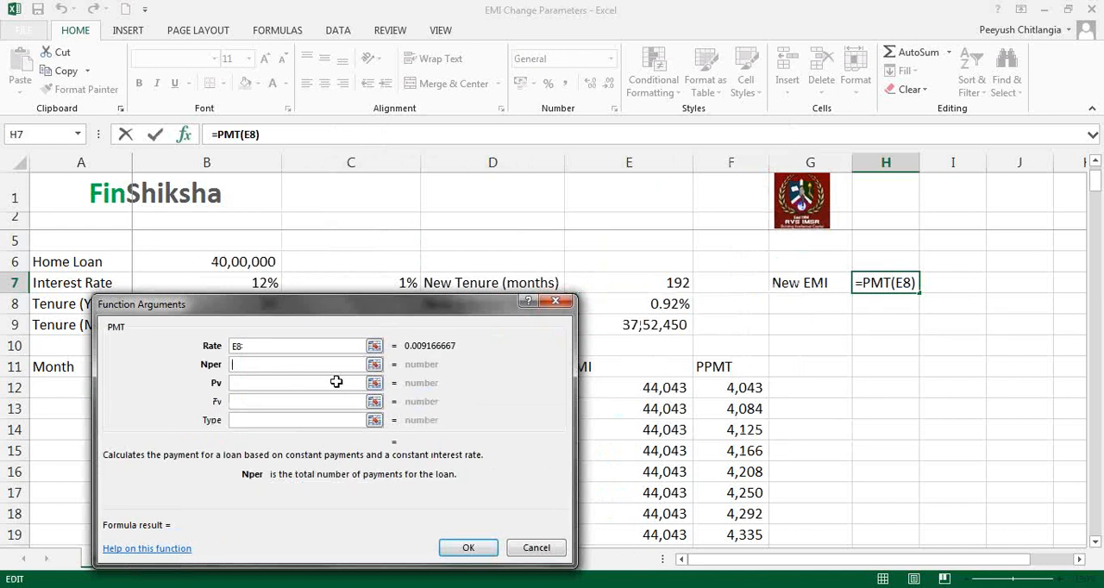
{"action": "left_click", "coordinate": [664, 283]}
{"action": "left_click", "coordinate": [327, 385]}
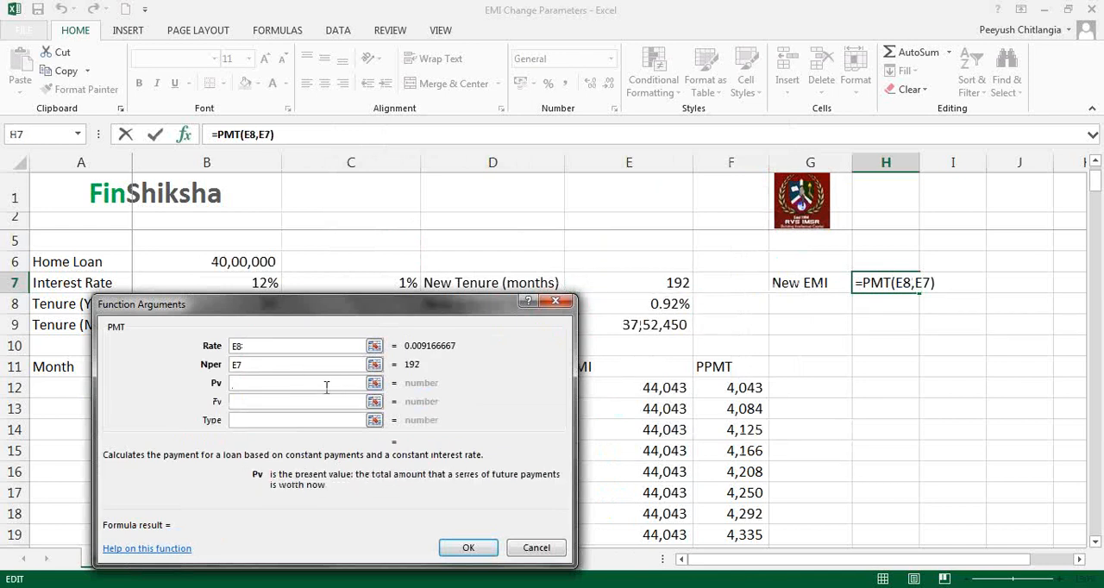
{"action": "type", "text": "-"}
{"action": "left_click", "coordinate": [622, 331]}
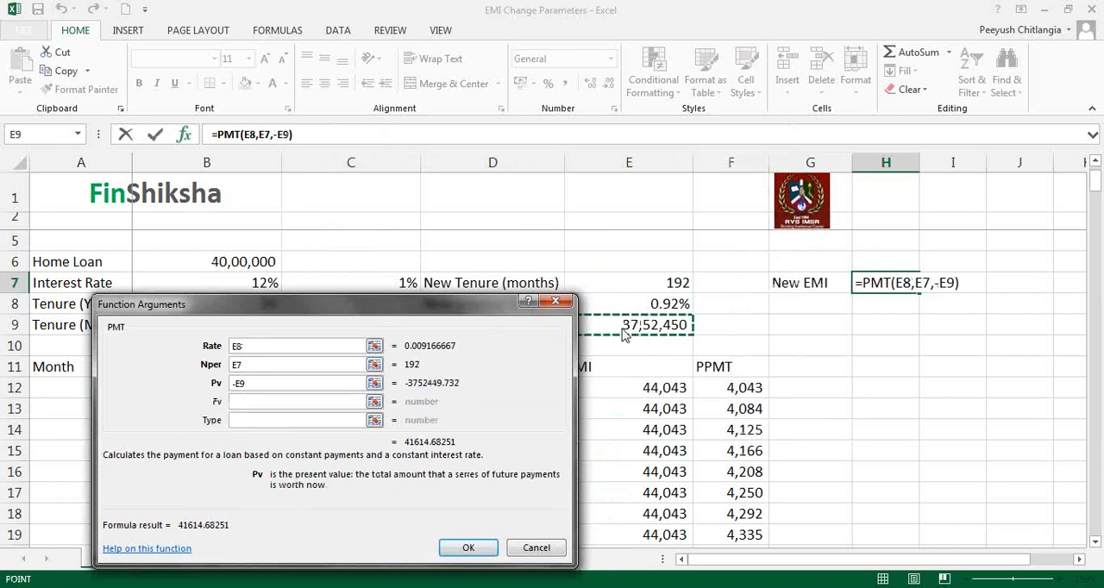
{"action": "left_click", "coordinate": [469, 548]}
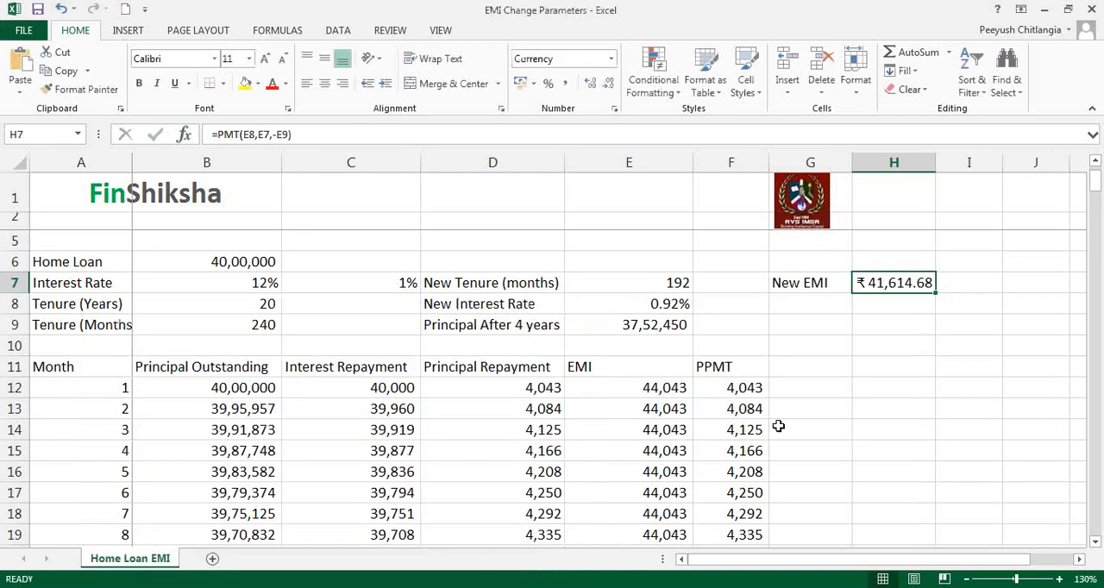
- Format the new EMI in H7 with the comma style and no decimal places
{"action": "left_click", "coordinate": [564, 83]}
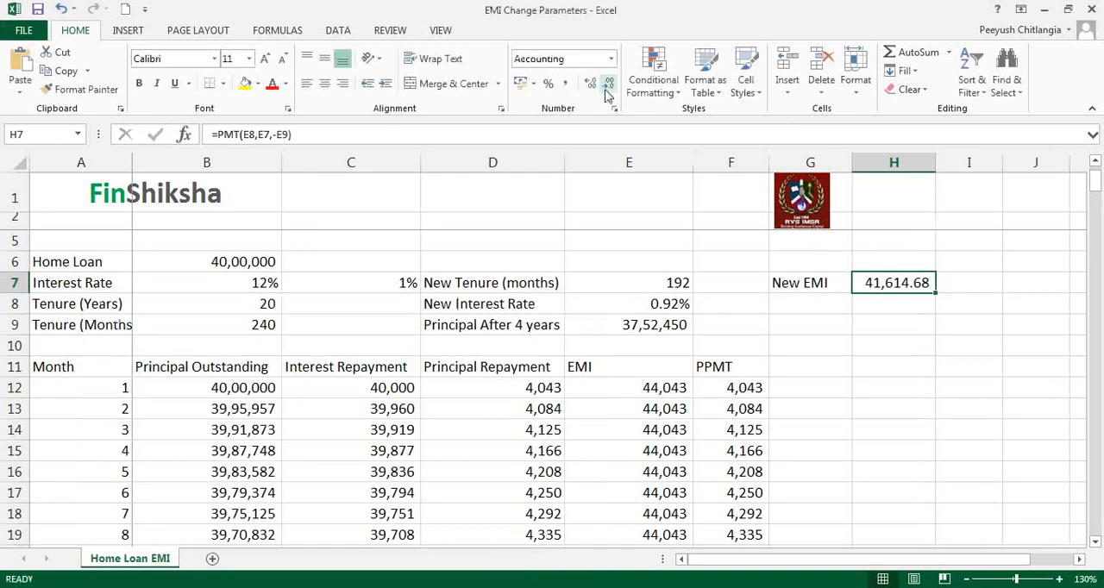
{"action": "left_click", "coordinate": [607, 90]}
{"action": "left_click", "coordinate": [608, 90]}
{"action": "left_click", "coordinate": [1043, 10]}
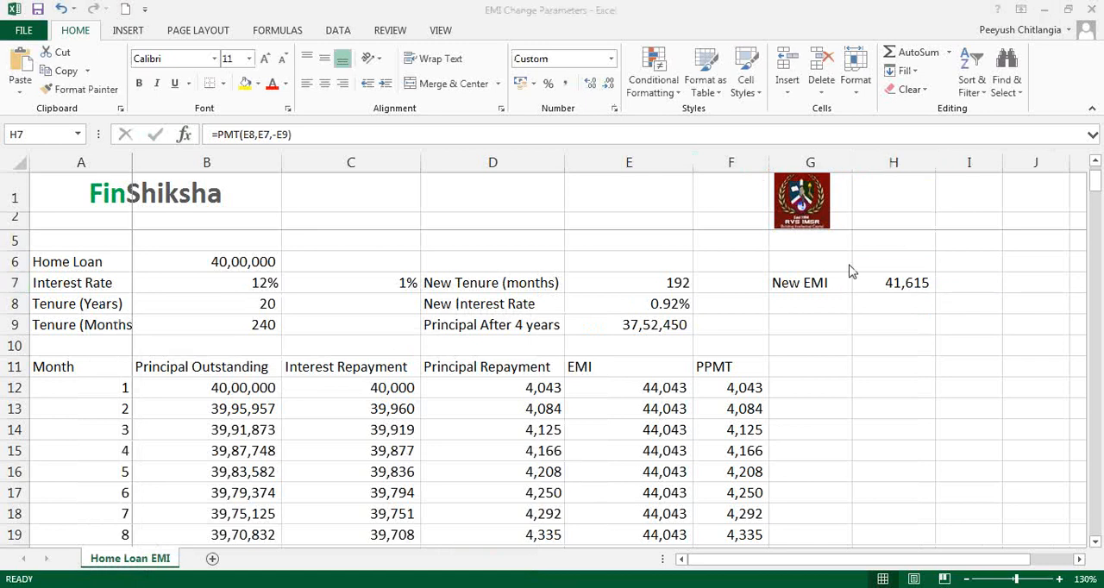
- Compare the original EMI in the repayment table with the new EMI in H7
{"action": "left_click", "coordinate": [921, 315]}
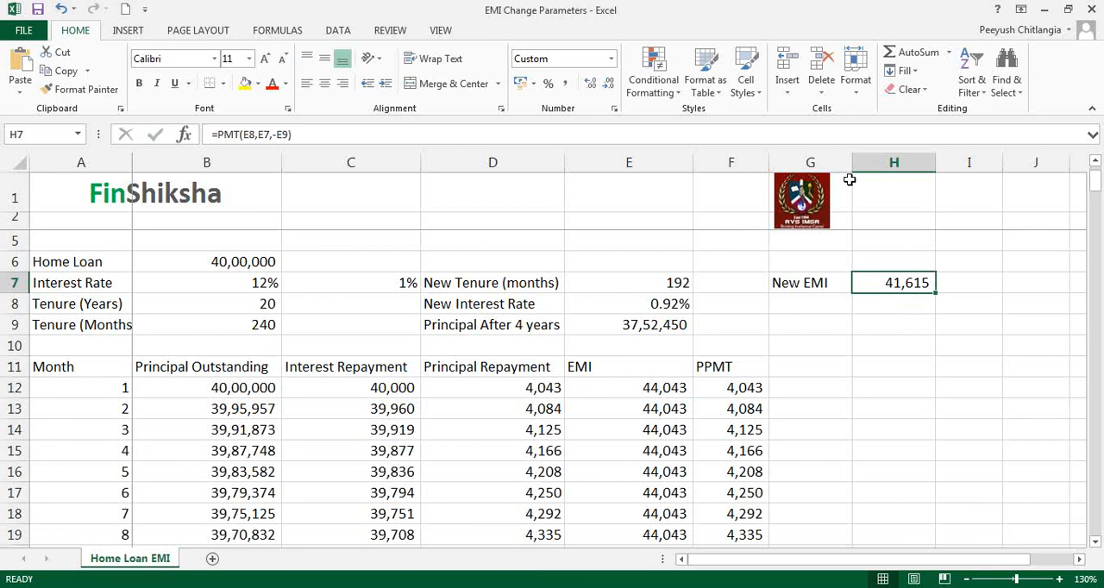
{"action": "left_click", "coordinate": [783, 12]}
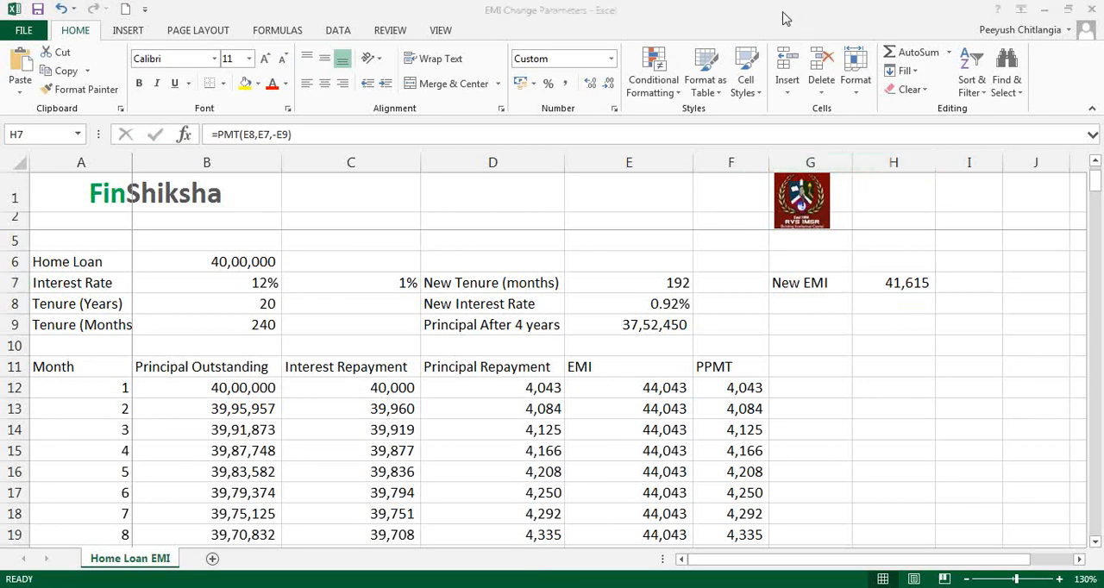
{"action": "left_click", "coordinate": [662, 409]}
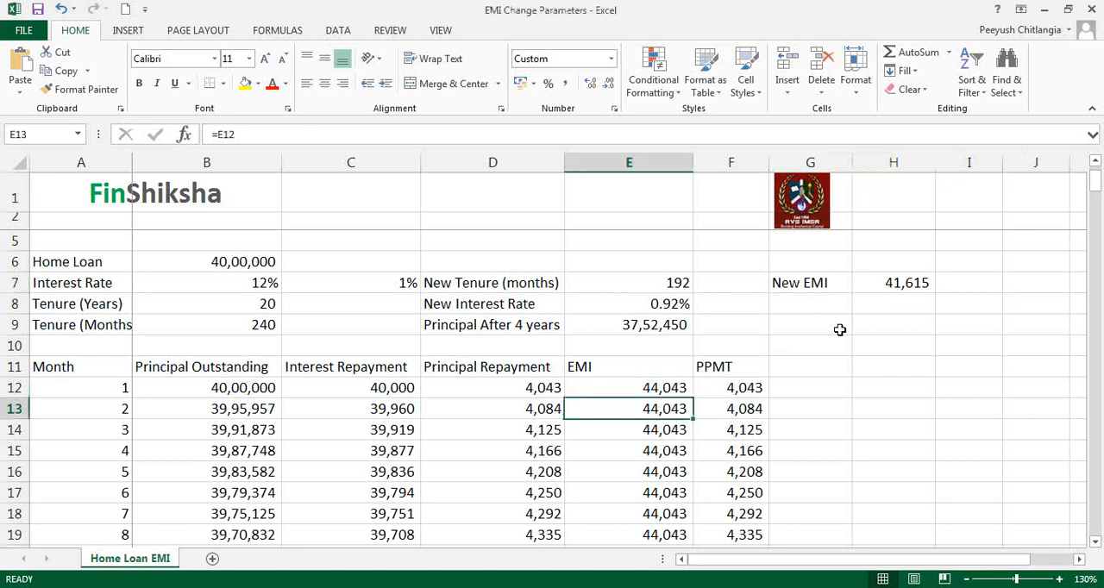
{"action": "left_click", "coordinate": [904, 285]}
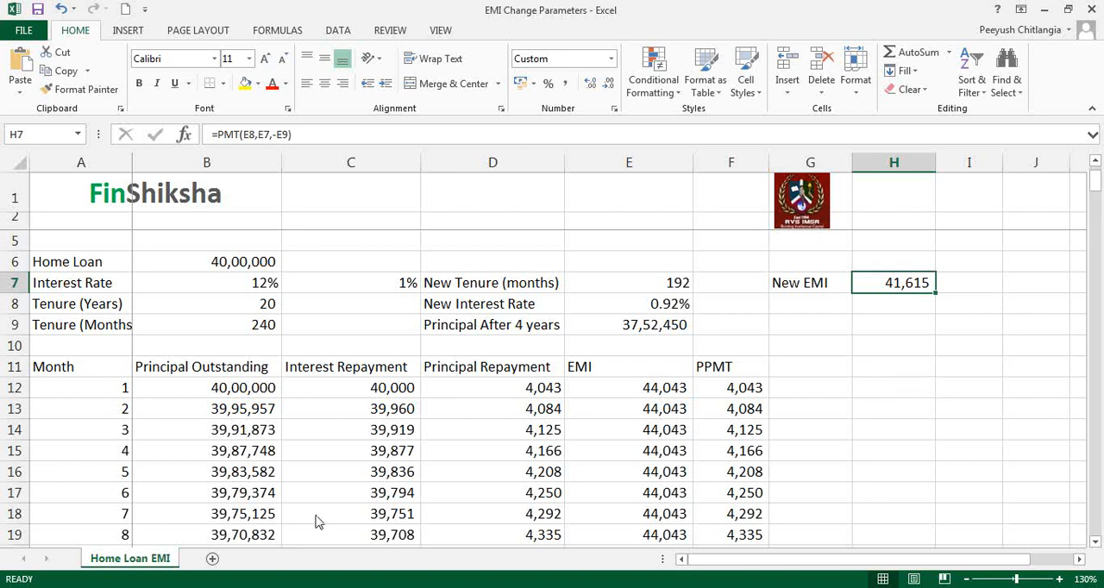
{"action": "left_click", "coordinate": [780, 307]}
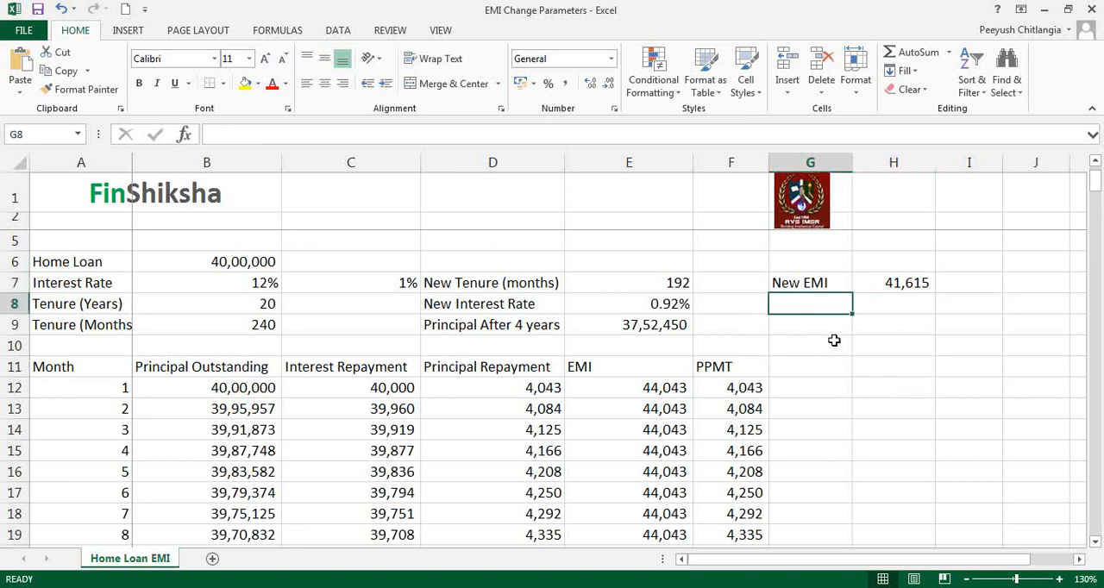
{"action": "type", "text": "New Ter"}
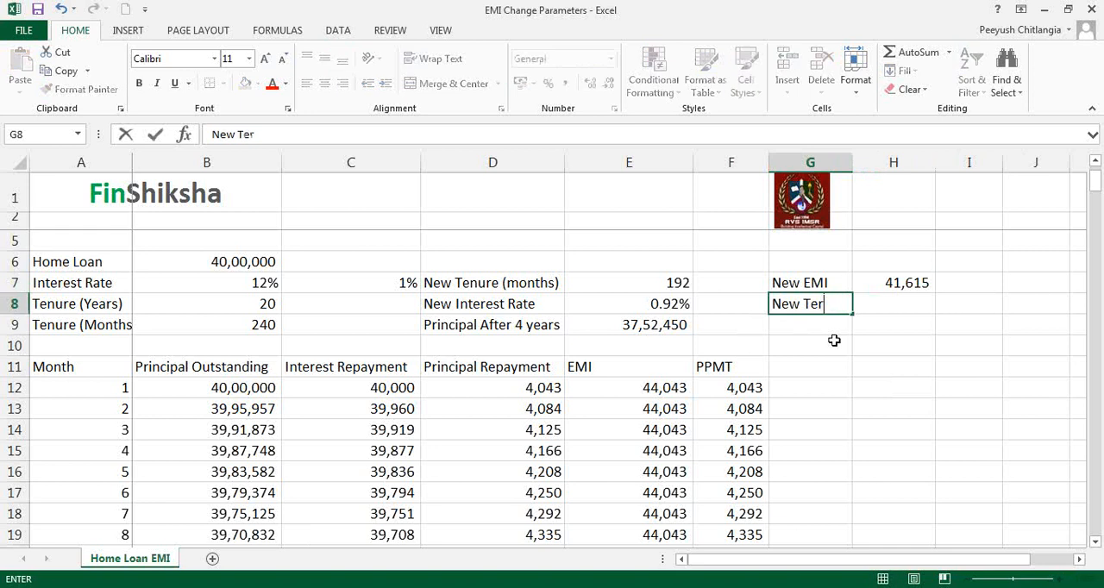
{"action": "key", "text": "Escape"}
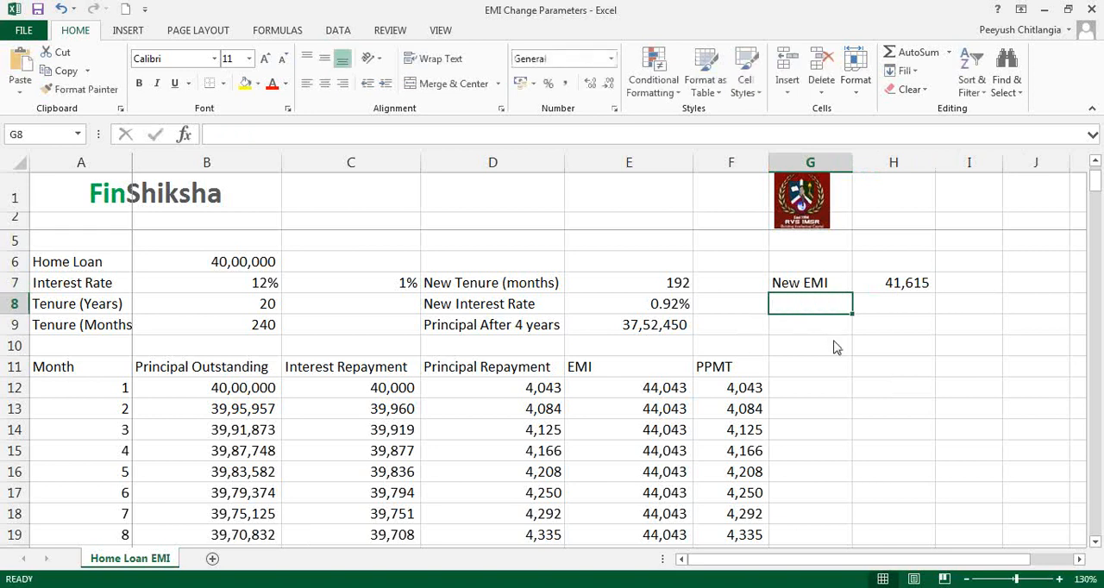
- Insert two blank rows above the repayment table, at row 10
{"action": "right_click", "coordinate": [19, 346]}
{"action": "left_click", "coordinate": [59, 221]}
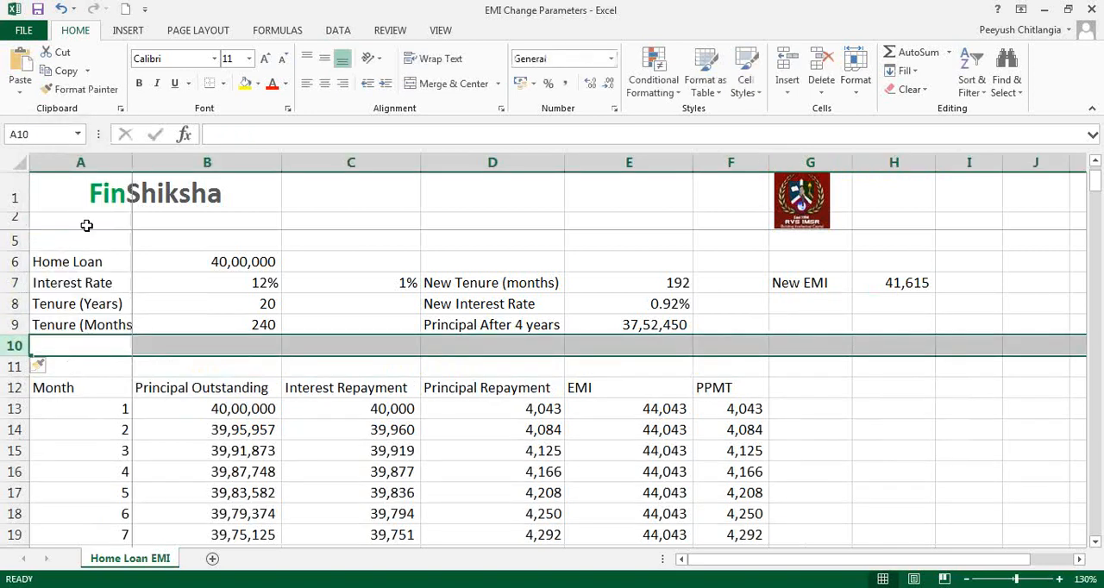
{"action": "left_click", "coordinate": [518, 16]}
- Label cell D10 "New tenure at constant EMI" and widen column D to fit the text
{"action": "left_click", "coordinate": [495, 348]}
{"action": "left_click", "coordinate": [549, 351]}
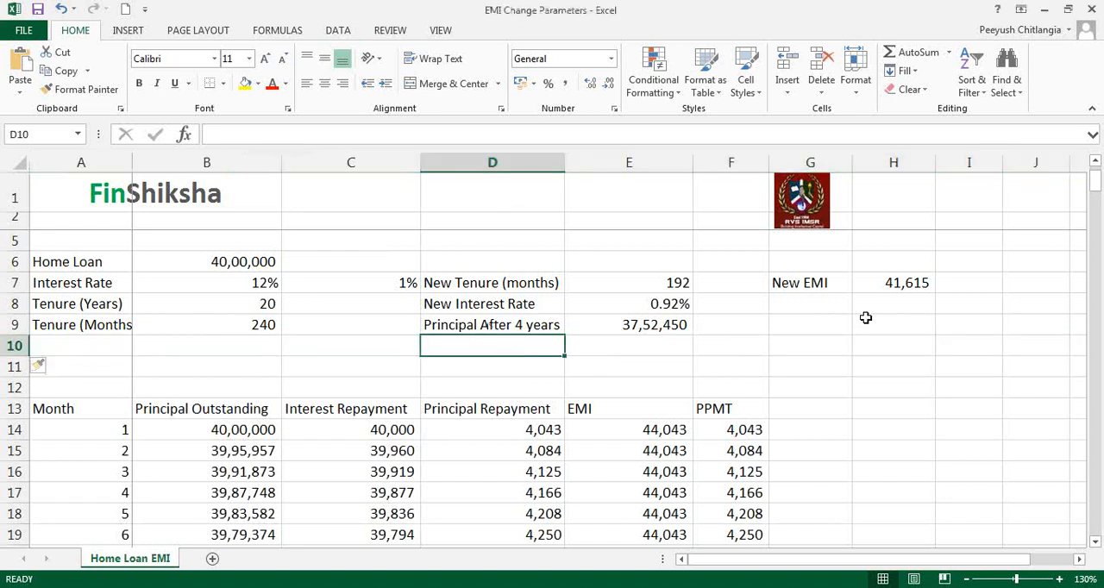
{"action": "type", "text": "New ternu"}
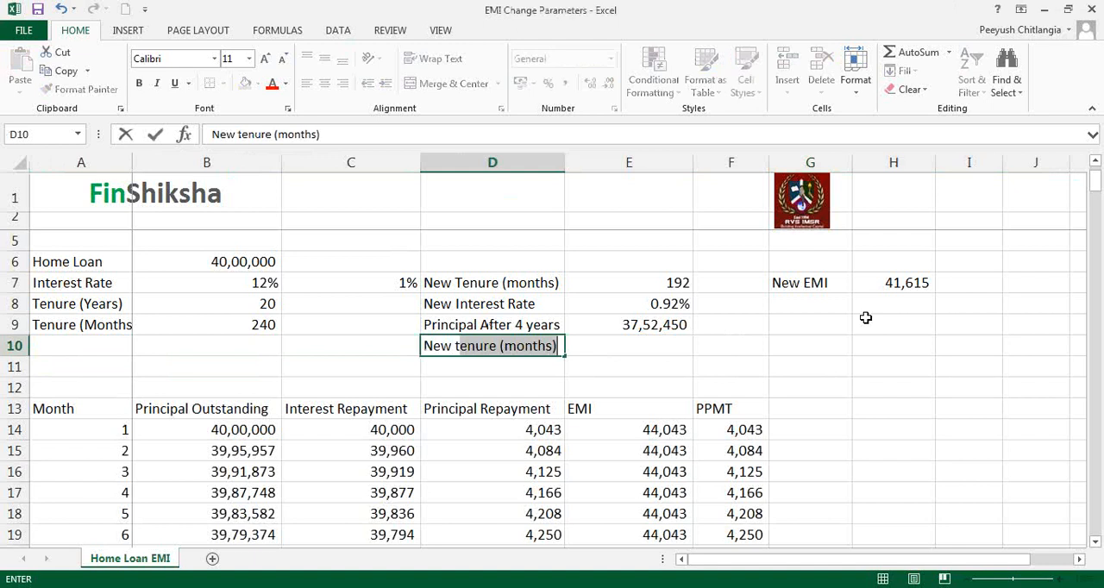
{"action": "key", "text": "BackSpace"}
{"action": "key", "text": "BackSpace"}
{"action": "key", "text": "BackSpace"}
{"action": "type", "text": "nure at constatn"}
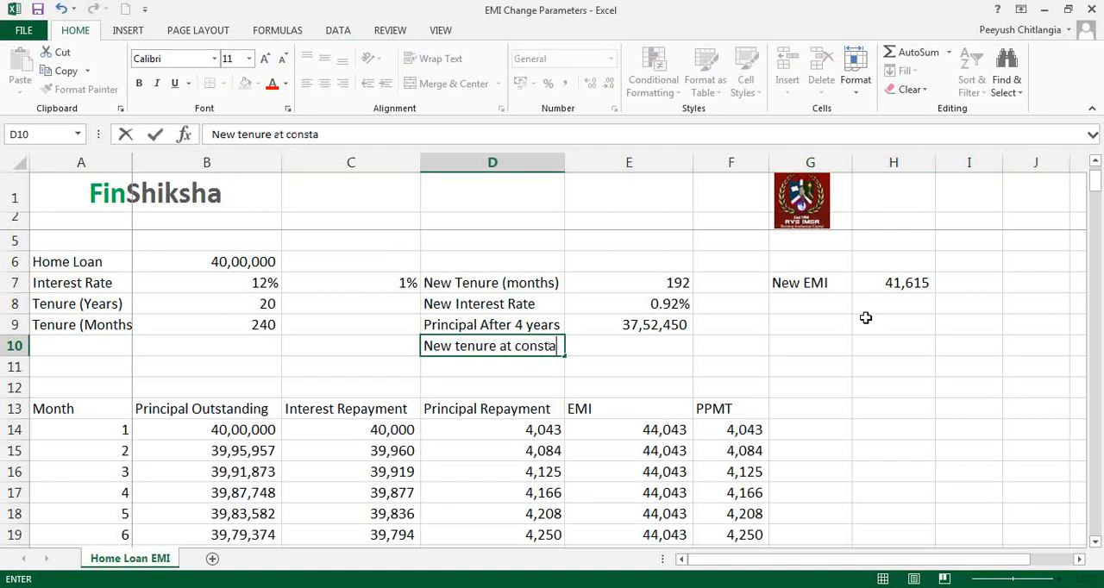
{"action": "key", "text": "BackSpace"}
{"action": "key", "text": "BackSpace"}
{"action": "type", "text": "nt EMI"}
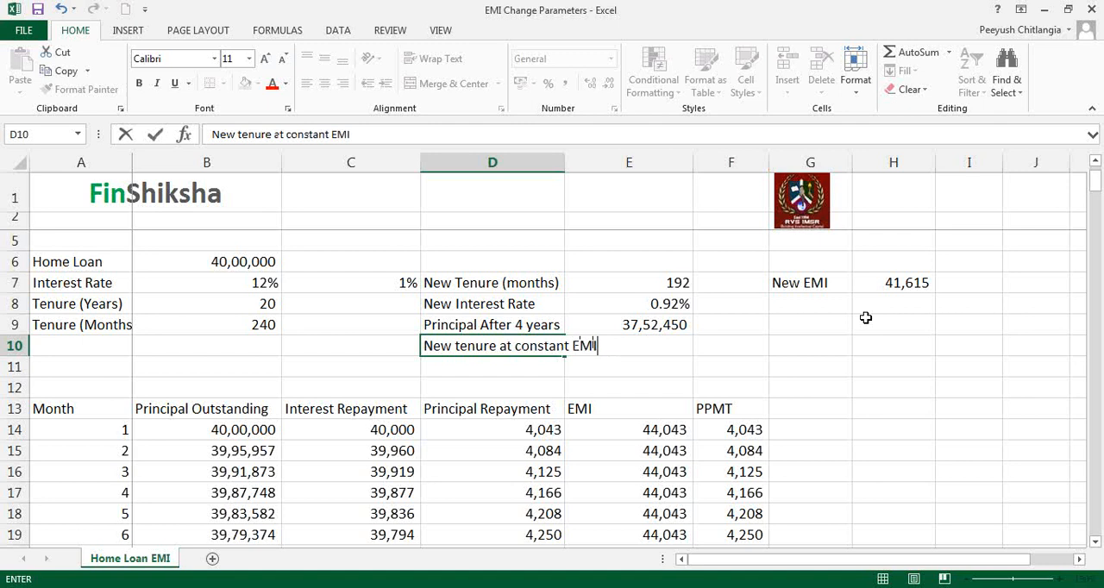
{"action": "key", "text": "Tab"}
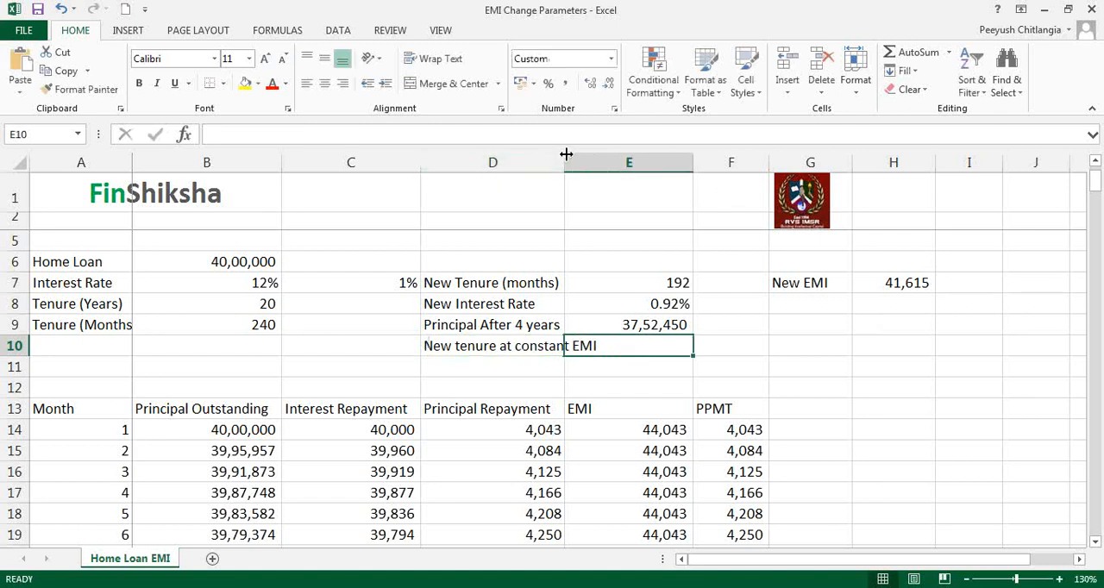
{"action": "left_click_drag", "start_coordinate": [565, 162], "coordinate": [600, 159]}
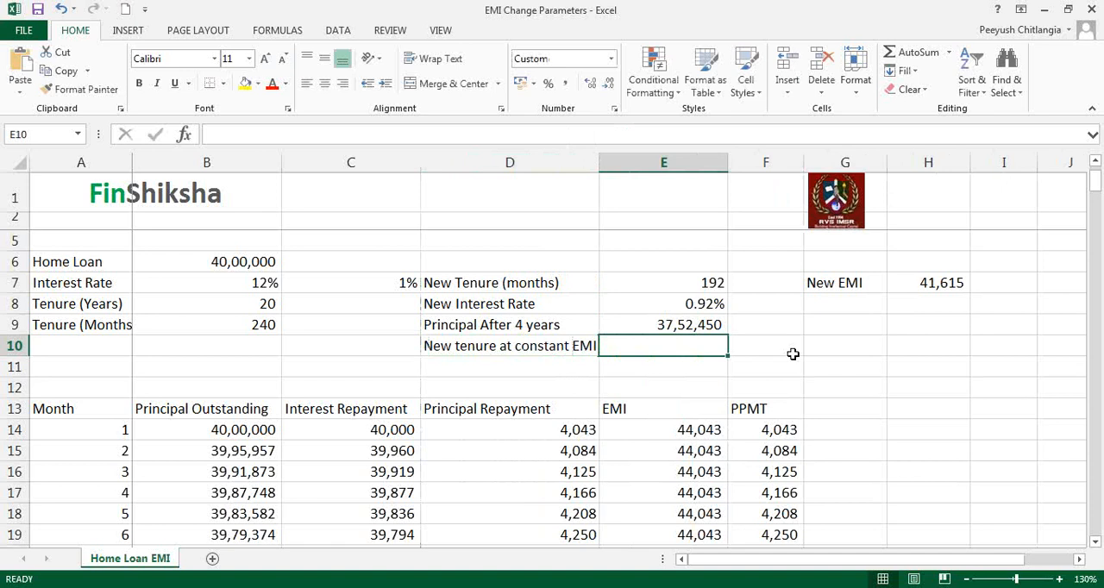
- Review the function arguments of the PMT formula in H7 without changing them
{"action": "type", "text": "="}
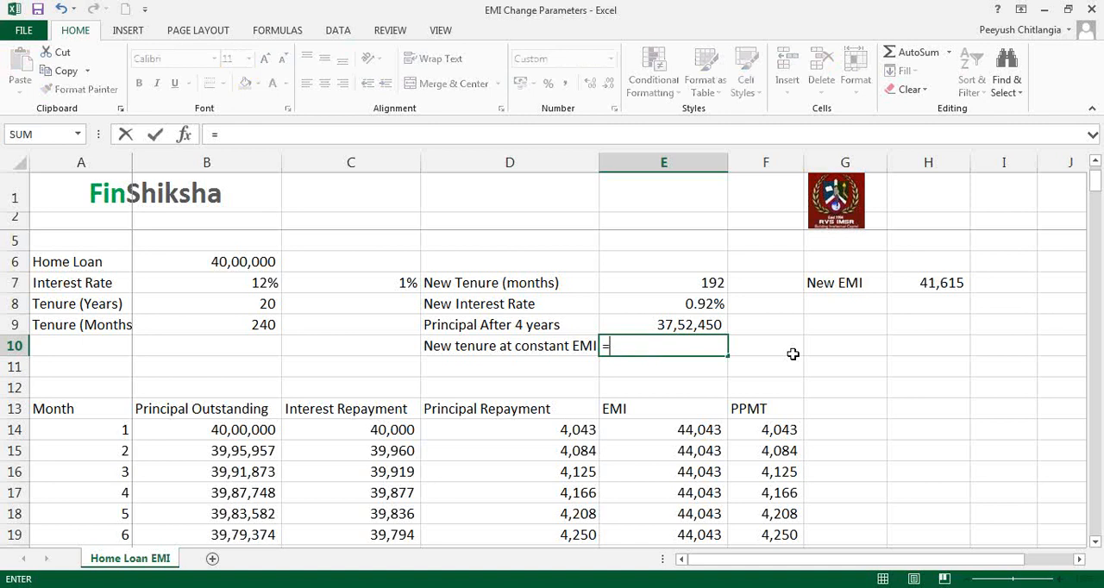
{"action": "key", "text": "Escape"}
{"action": "double_click", "coordinate": [899, 285]}
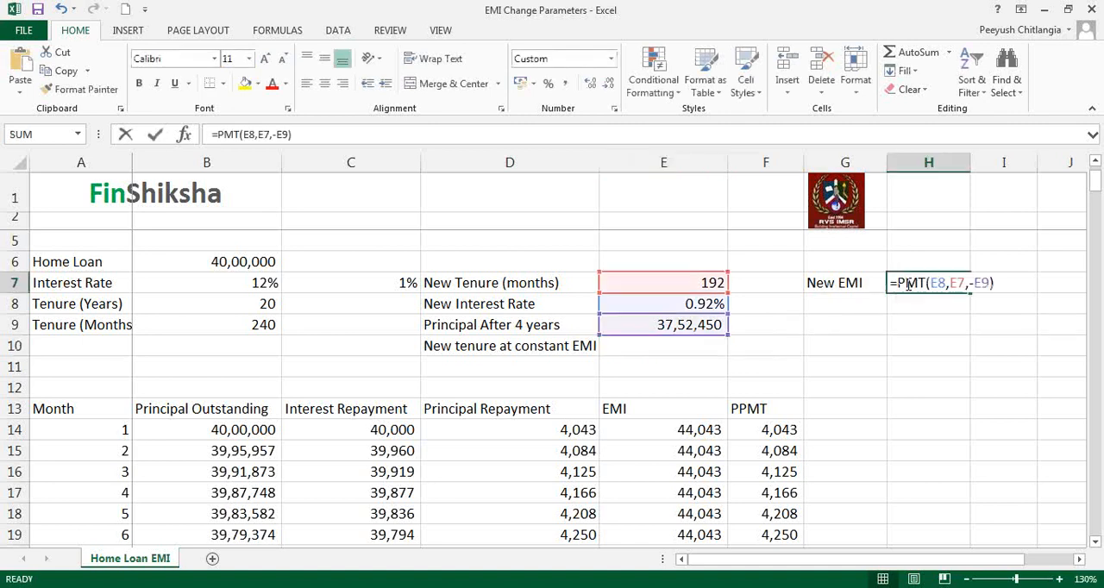
{"action": "left_click", "coordinate": [321, 14]}
{"action": "left_click", "coordinate": [185, 136]}
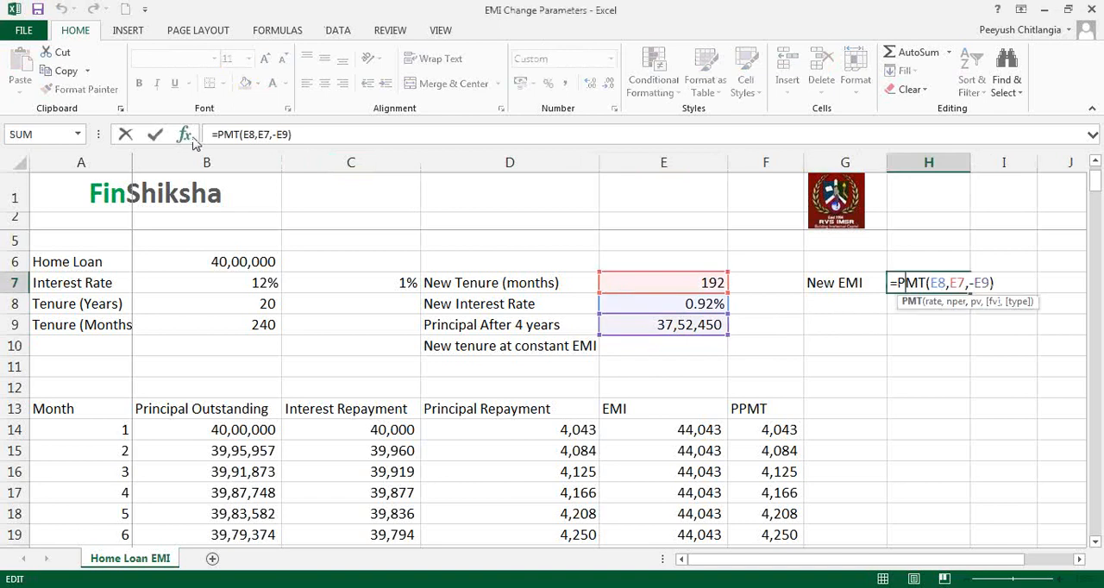
{"action": "left_click", "coordinate": [186, 136]}
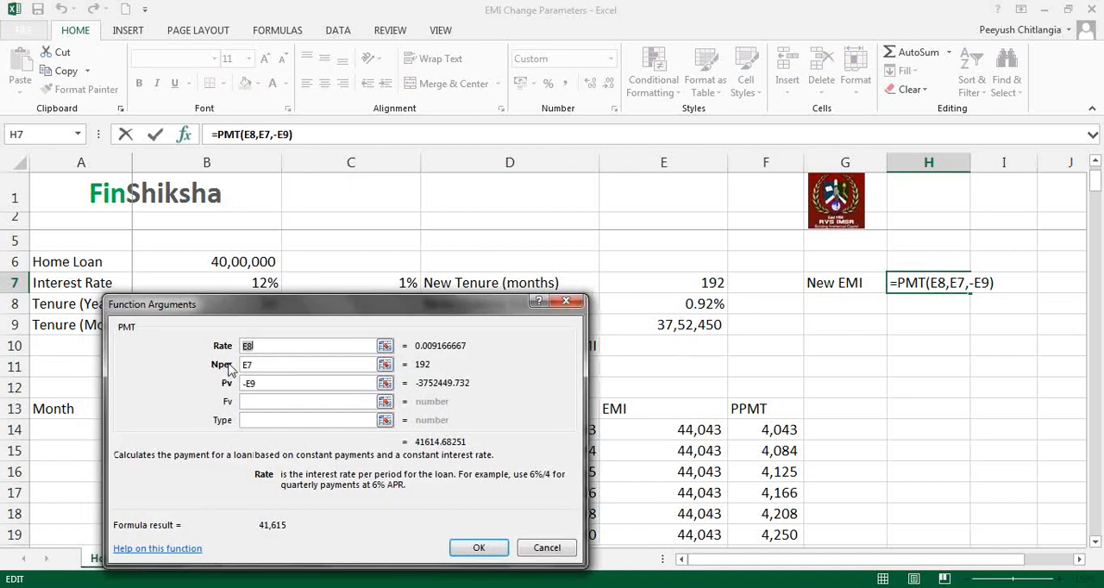
{"action": "left_click", "coordinate": [523, 548]}
- Start an NPER formula in E10 and use the new monthly interest rate in E8 as its Rate argument
{"action": "left_click", "coordinate": [645, 354]}
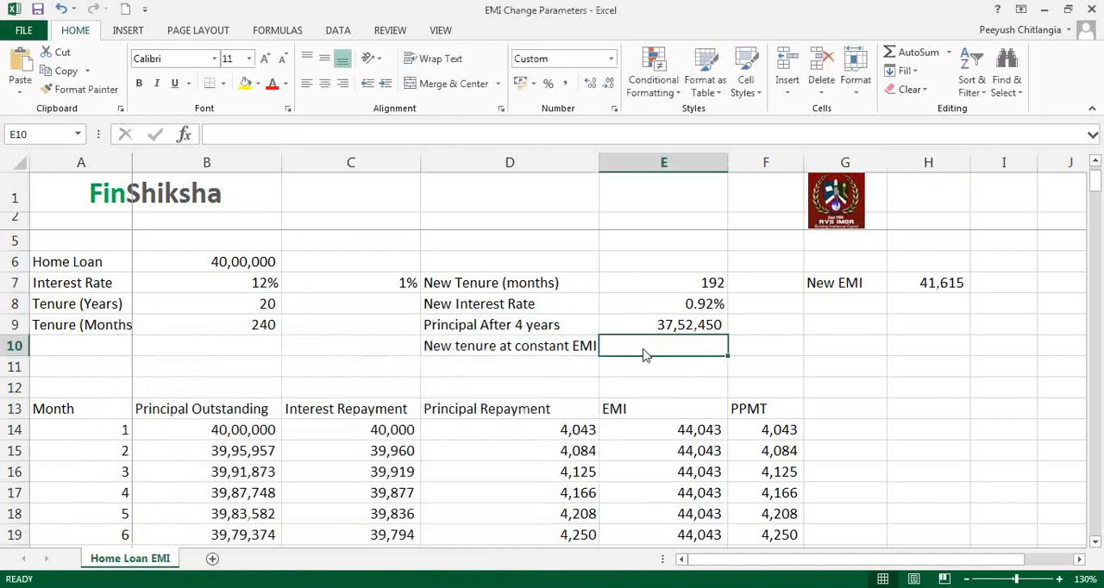
{"action": "type", "text": "=NPER"}
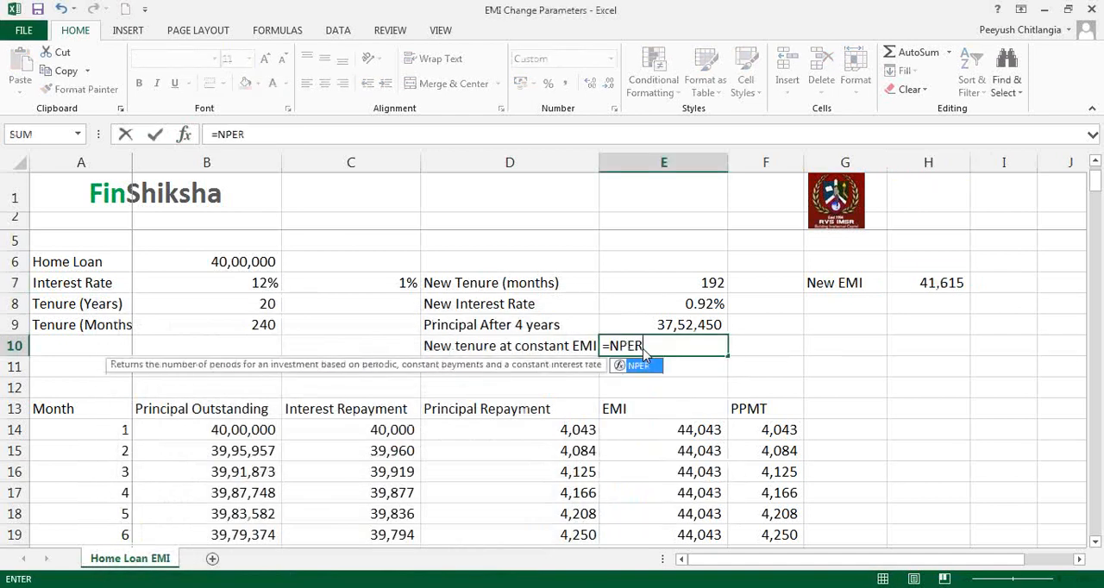
{"action": "type", "text": "("}
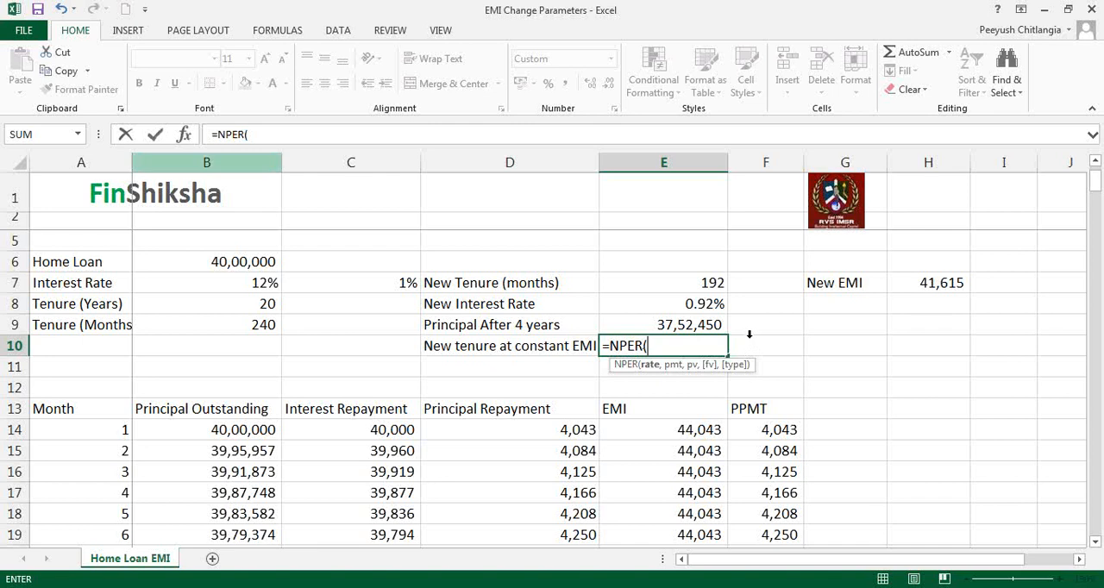
{"action": "left_click", "coordinate": [184, 135]}
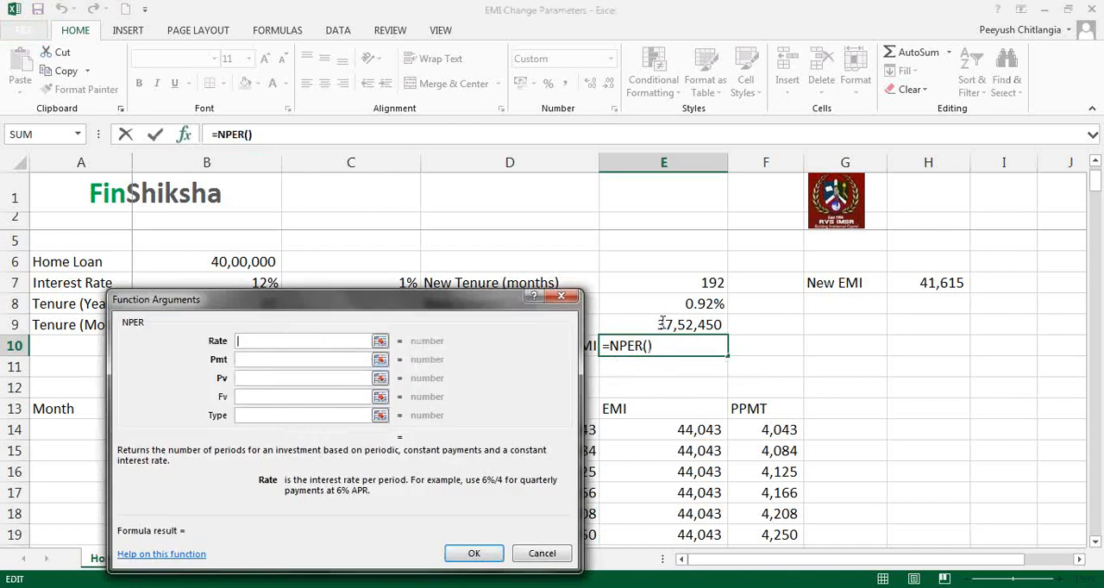
{"action": "left_click", "coordinate": [671, 304]}
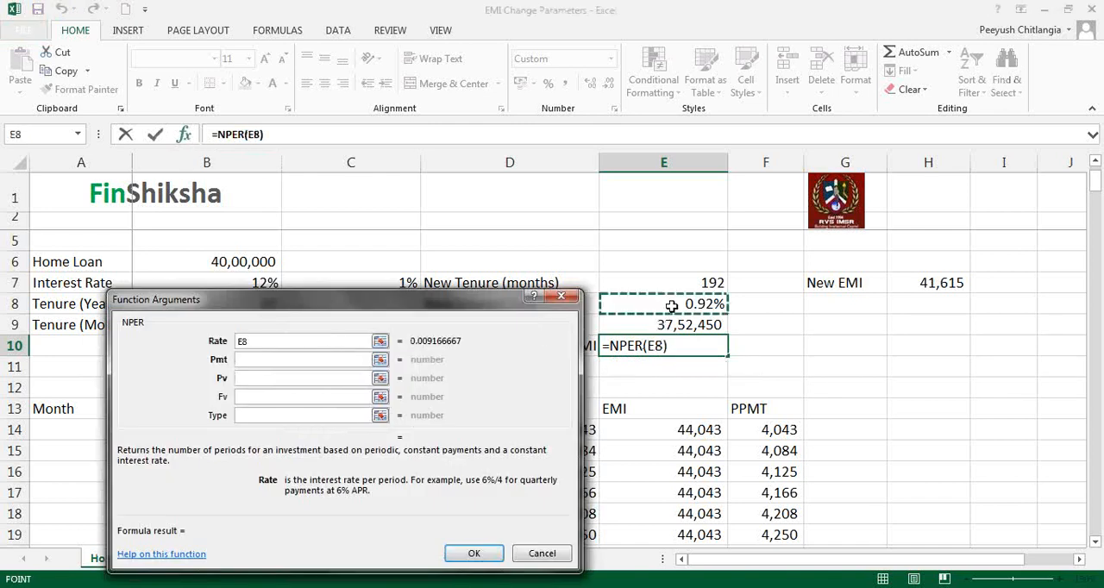
{"action": "type", "text": ","}
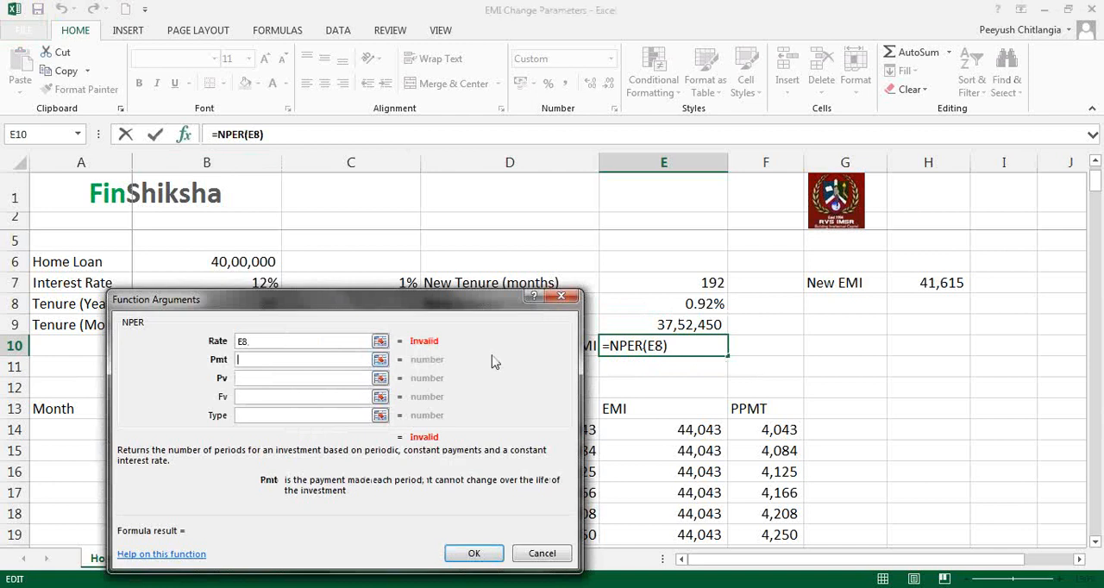
{"action": "key", "text": "Tab"}
{"action": "left_click", "coordinate": [315, 342]}
{"action": "key", "text": "BackSpace"}
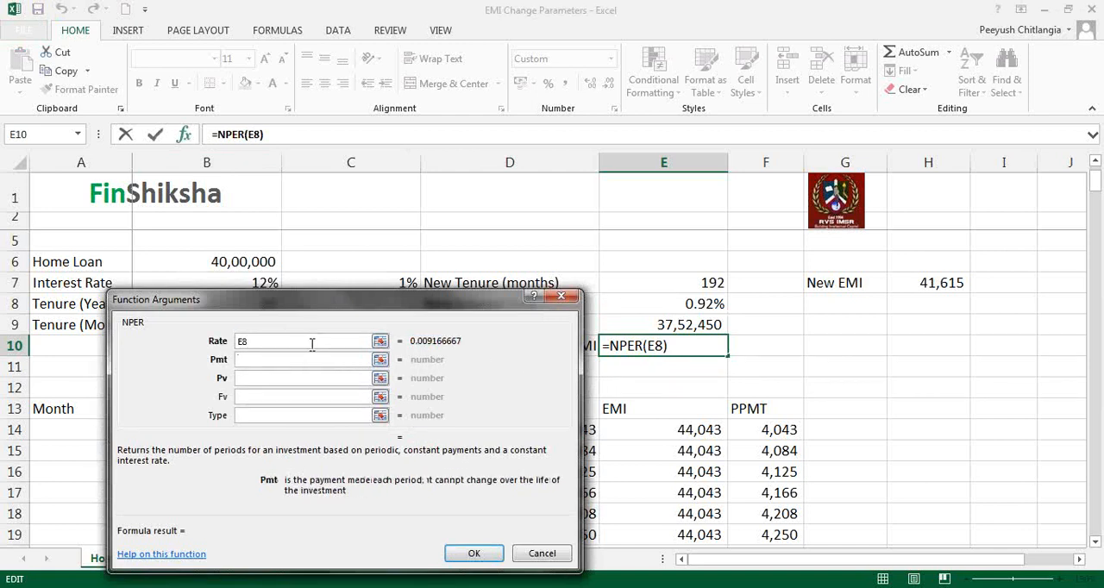
- Complete the NPER formula in E10 with the original EMI in E14 as Pmt and -E9 as Pv
{"action": "key", "text": "Tab"}
{"action": "left_click", "coordinate": [650, 427]}
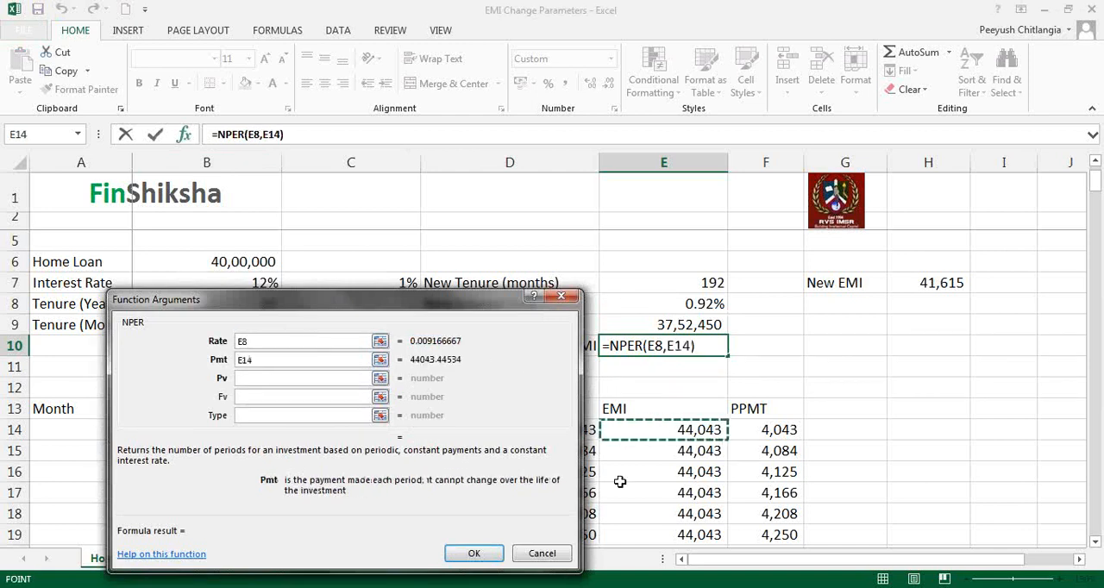
{"action": "left_click", "coordinate": [331, 380]}
{"action": "type", "text": "-"}
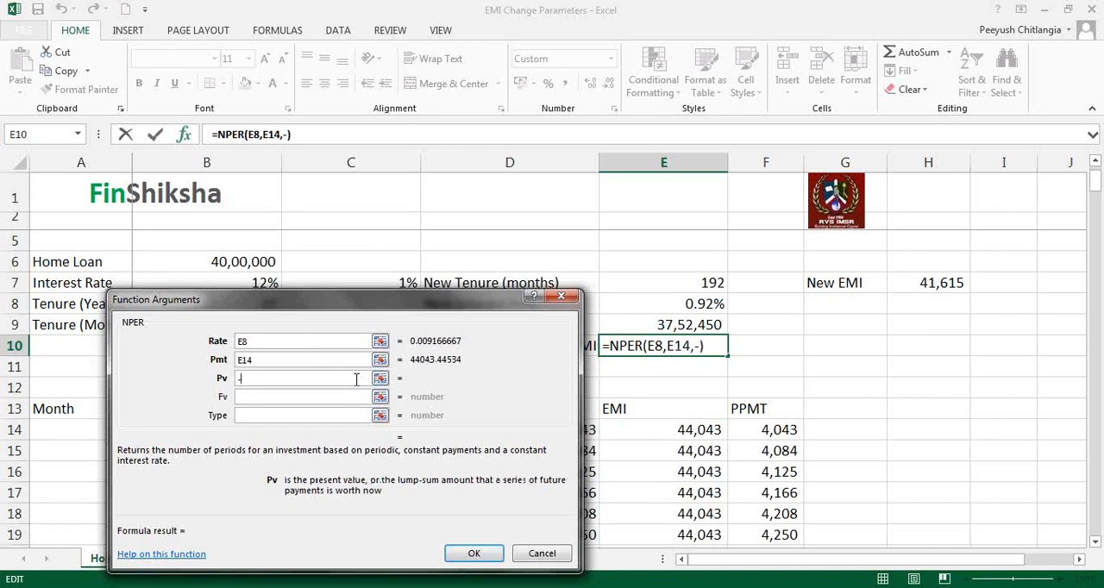
{"action": "left_click", "coordinate": [631, 326]}
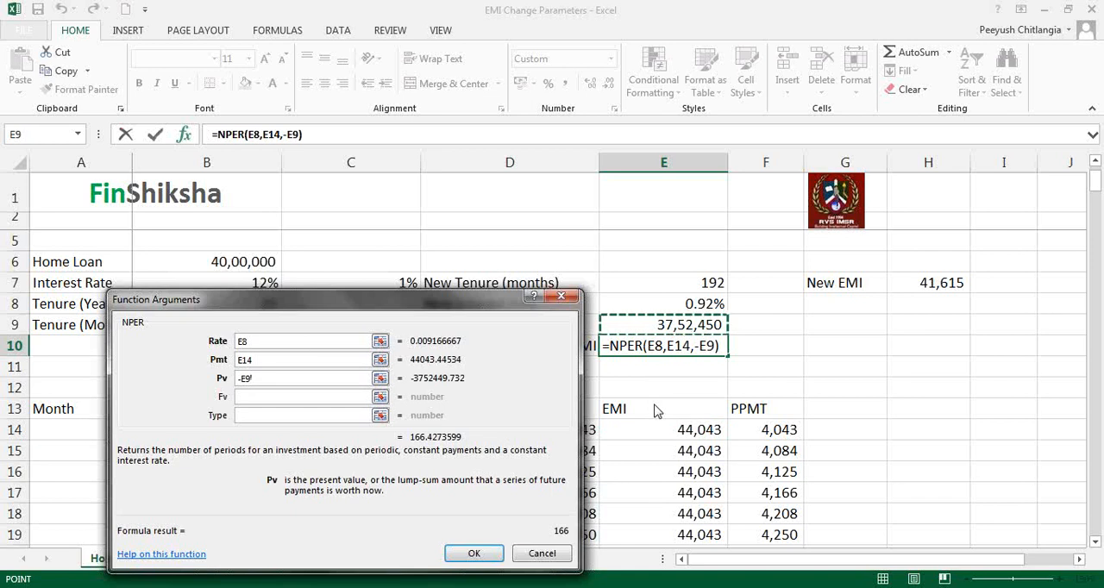
{"action": "left_click", "coordinate": [473, 553]}
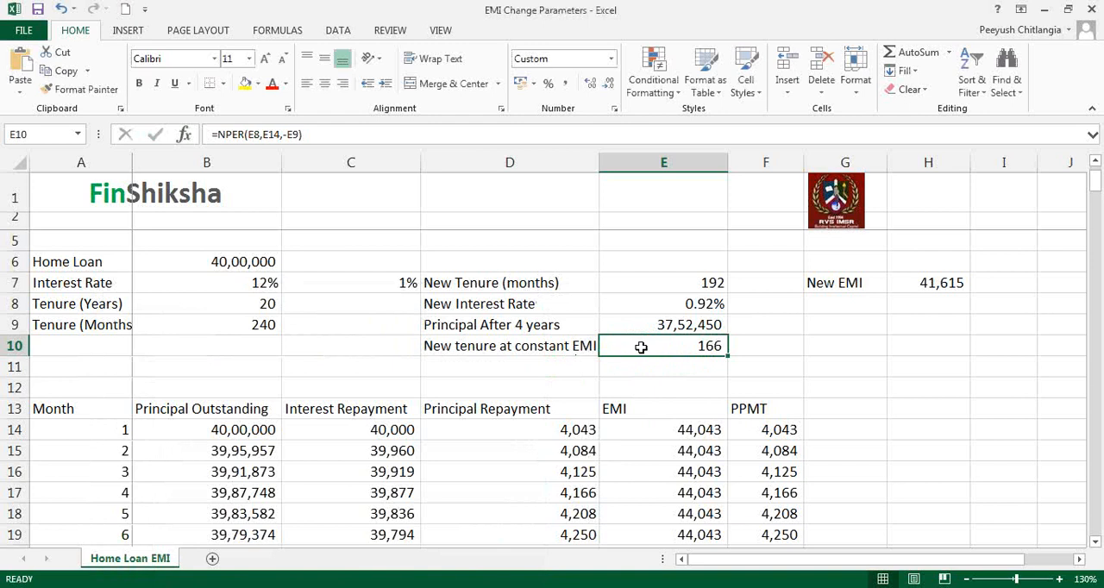
- Compare the tenure at constant EMI in E10 with the tenure in E7, and the original EMI with the new EMI in H7
{"action": "left_click", "coordinate": [707, 288]}
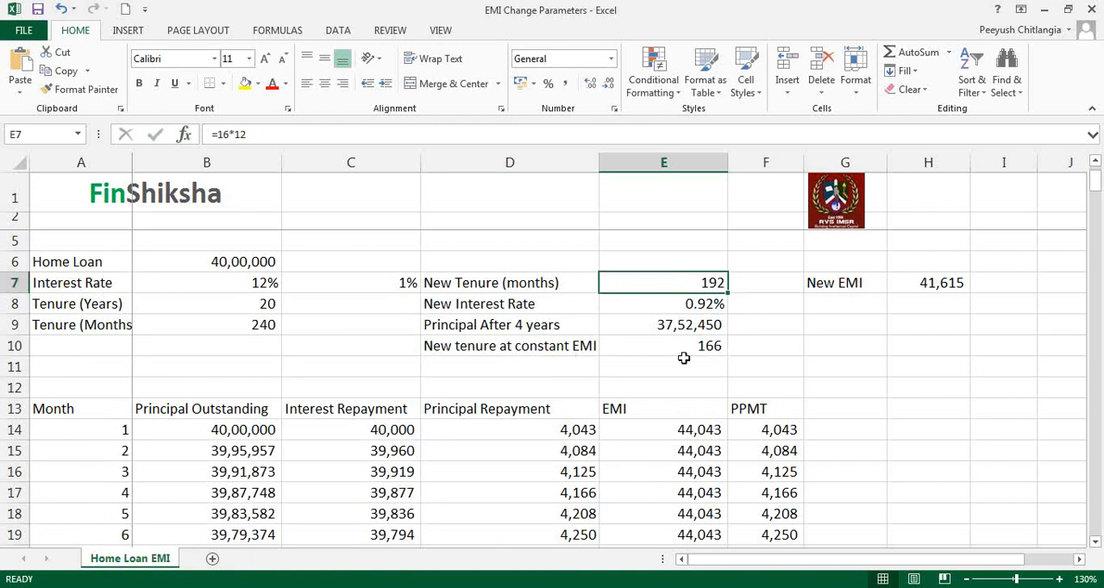
{"action": "left_click", "coordinate": [700, 346]}
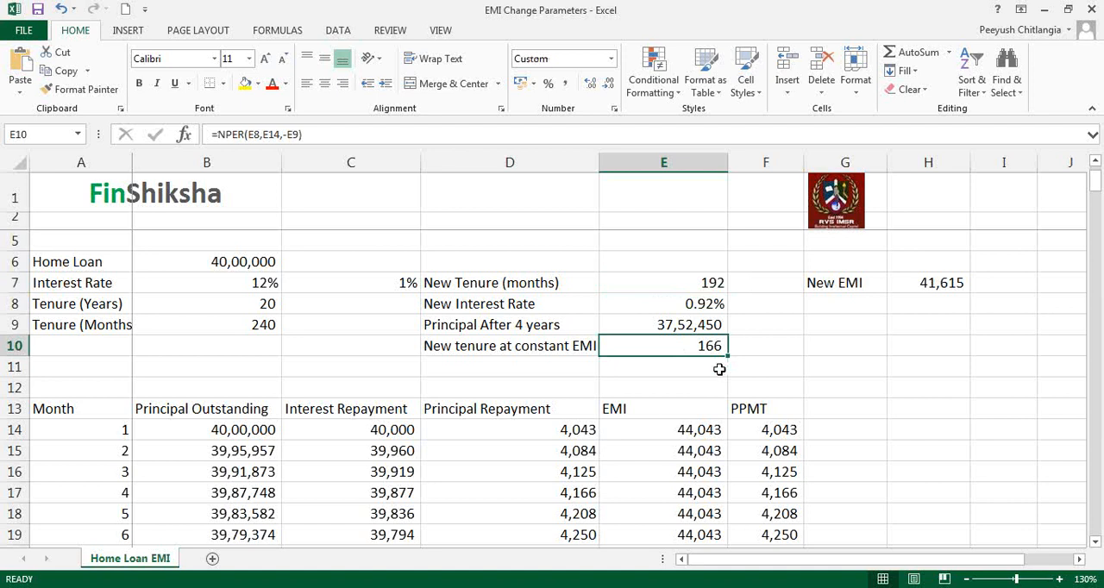
{"action": "left_click", "coordinate": [688, 474]}
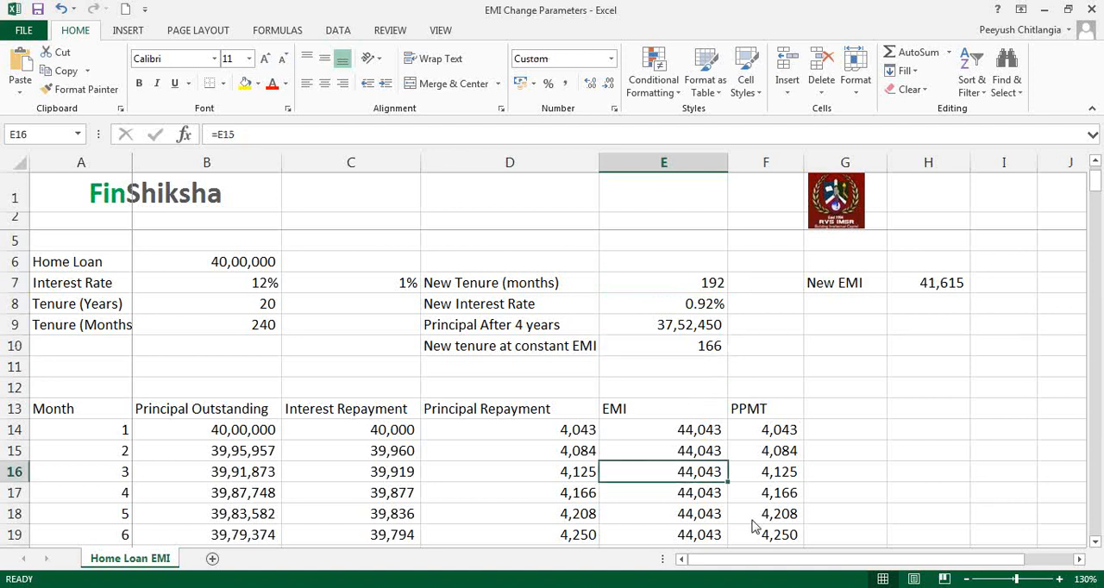
{"action": "left_click", "coordinate": [676, 308]}
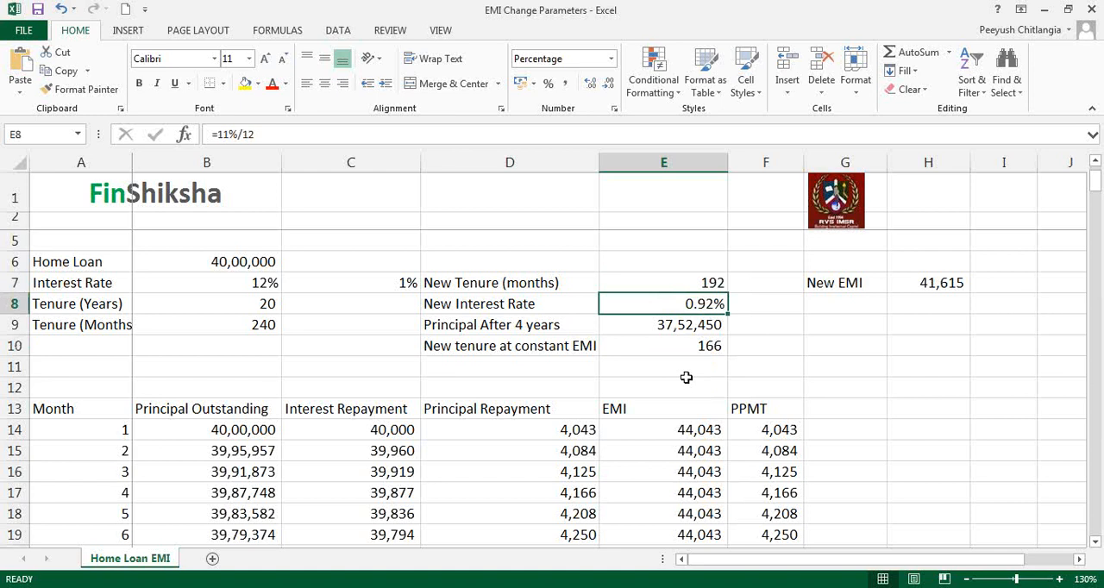
{"action": "left_click", "coordinate": [681, 344]}
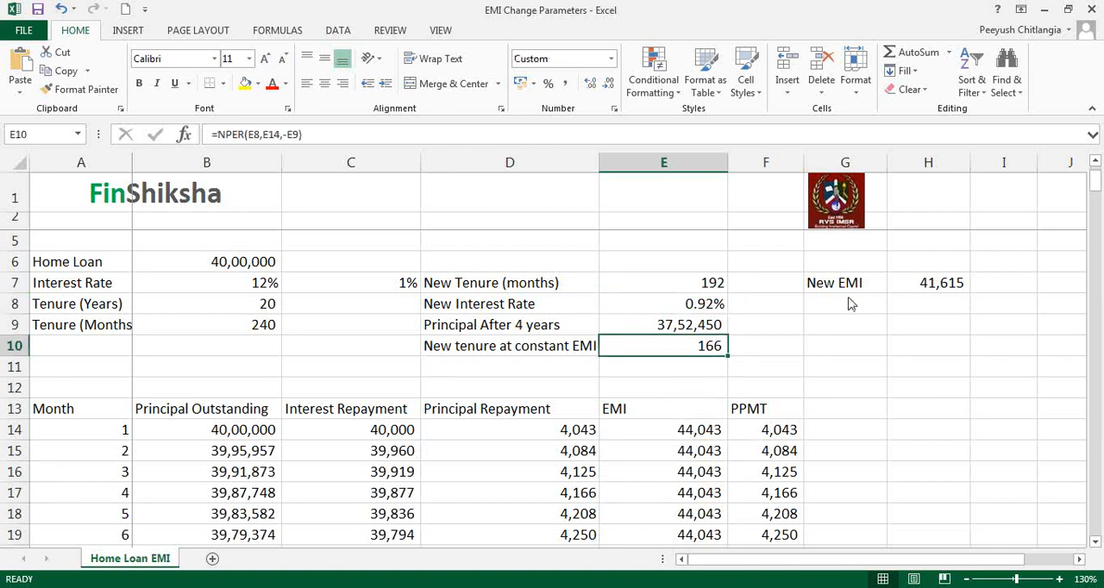
{"action": "left_click", "coordinate": [955, 283]}
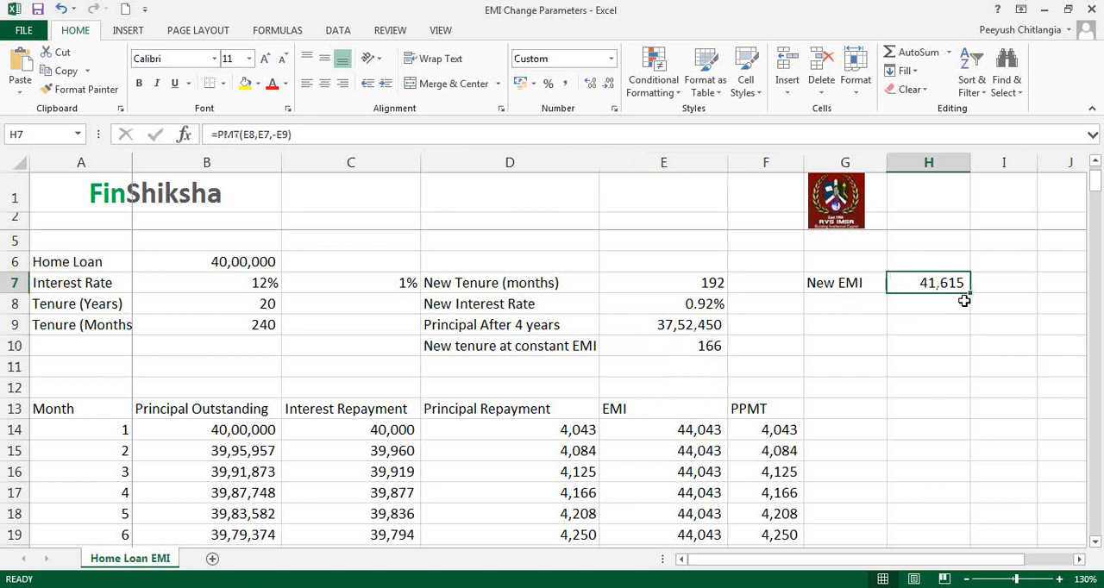
{"action": "left_click", "coordinate": [681, 429]}
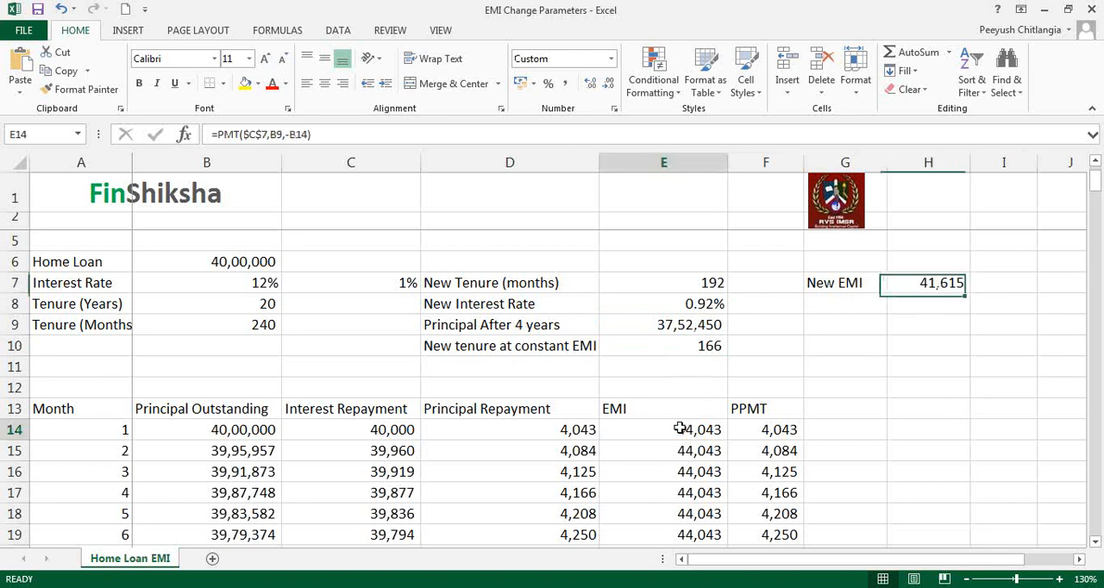
{"action": "left_click", "coordinate": [682, 350]}
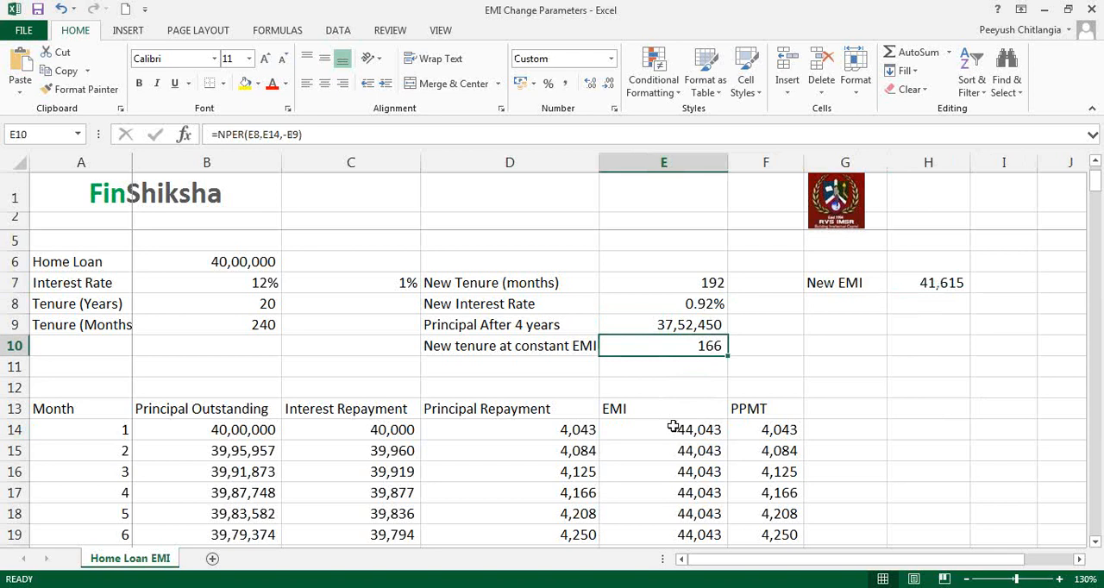
{"action": "left_click", "coordinate": [672, 427]}
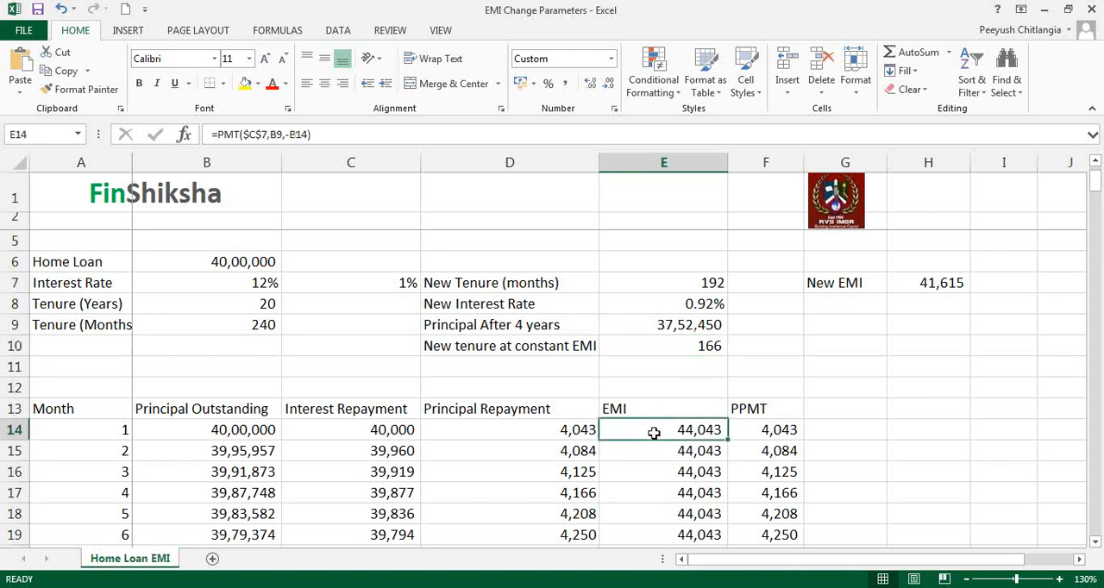
{"action": "left_click", "coordinate": [647, 288]}
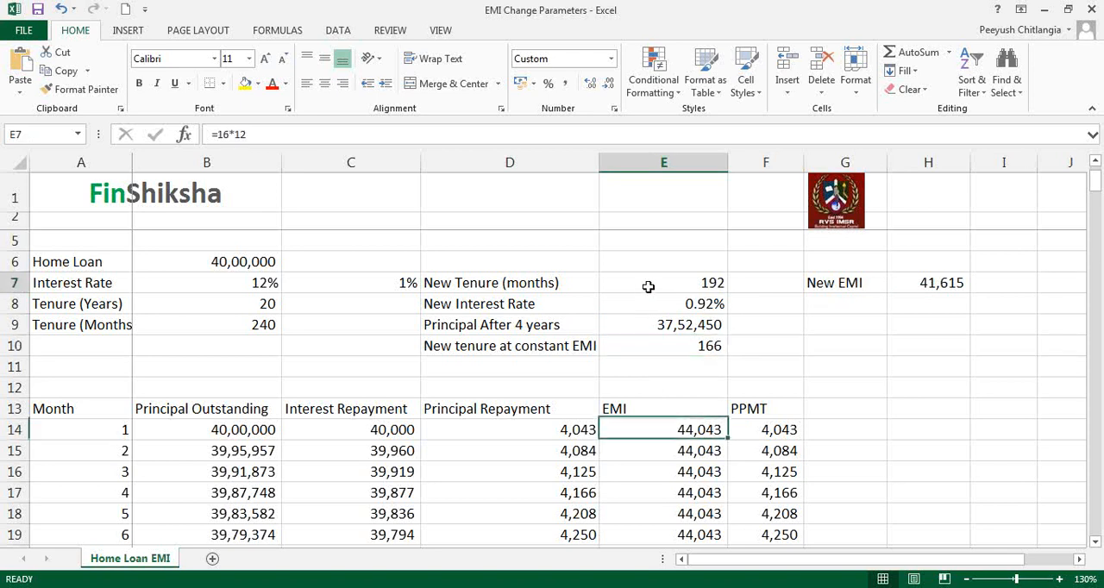
{"action": "left_click", "coordinate": [647, 348]}
- Add "(months)" to the end of the label in D10 and widen column D to fit the text
{"action": "left_click", "coordinate": [558, 346]}
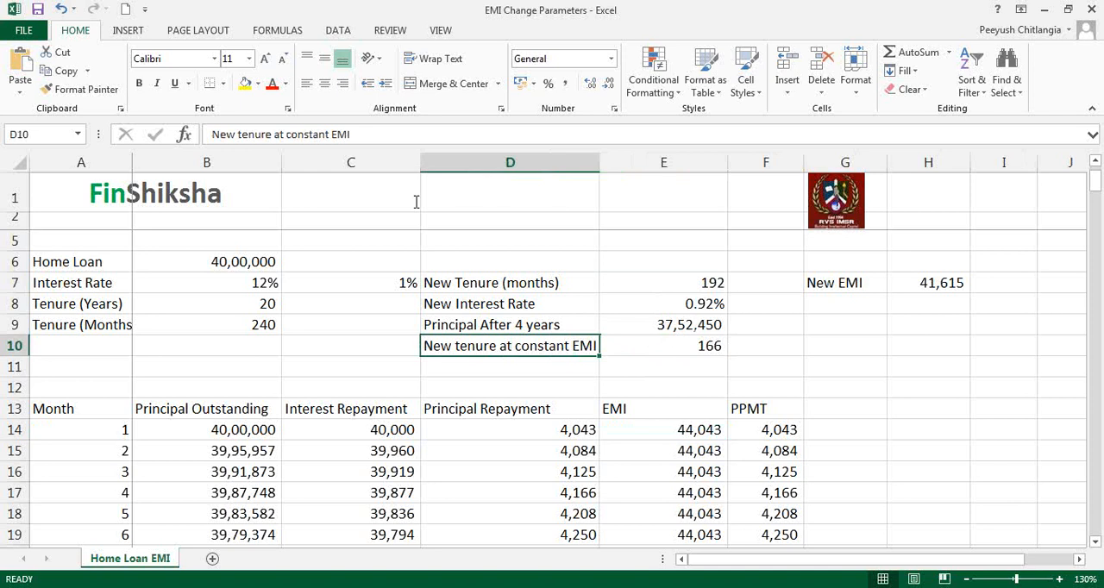
{"action": "left_click", "coordinate": [406, 138]}
{"action": "type", "text": "(months"}
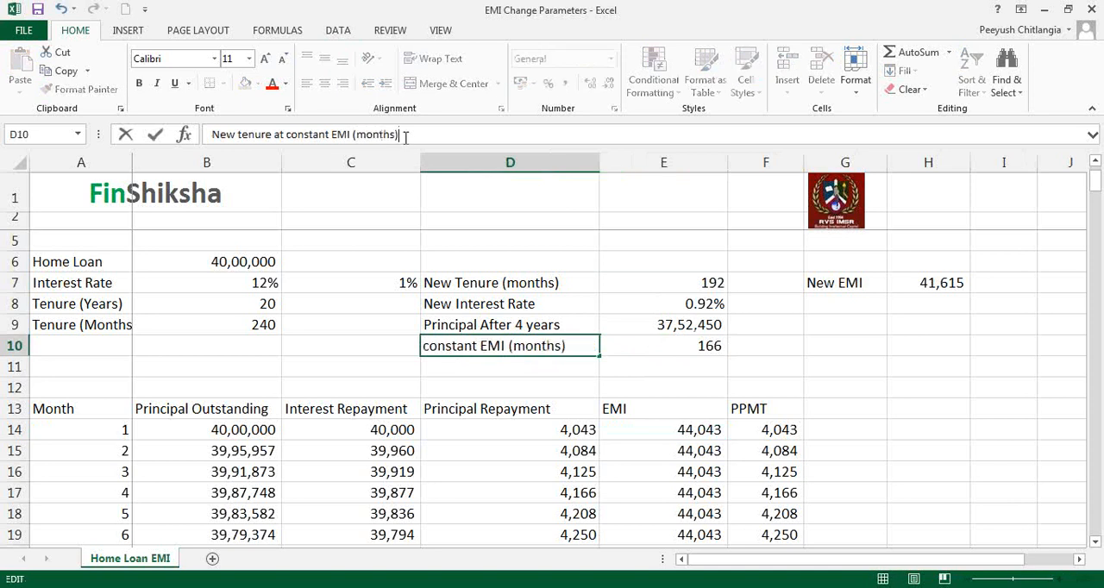
{"action": "key", "text": "Return"}
{"action": "scroll", "coordinate": [597, 167], "scroll_direction": "down", "scroll_amount": 1}
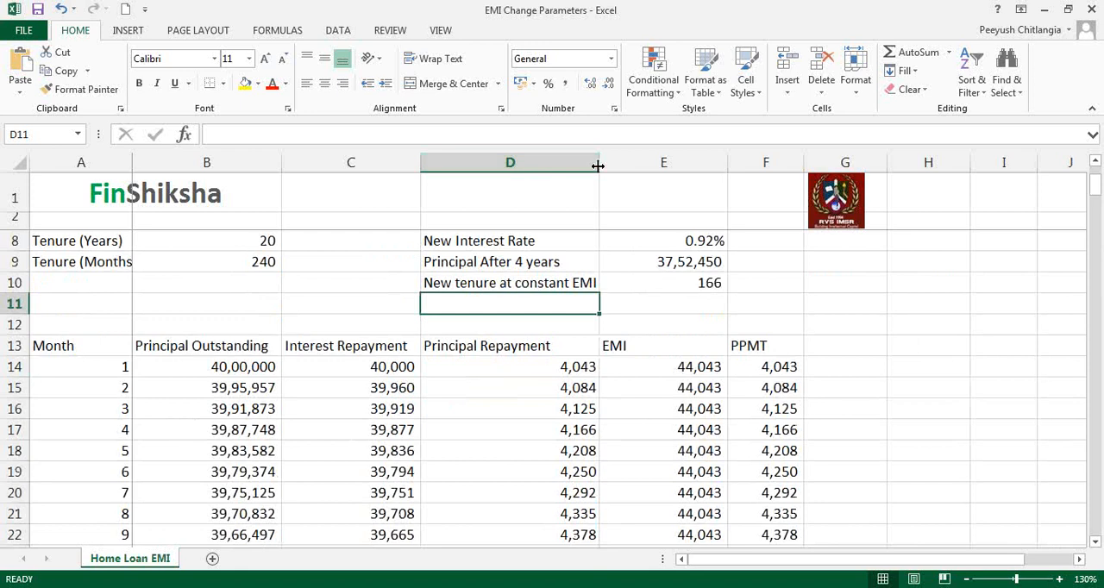
{"action": "double_click", "coordinate": [599, 162]}
{"action": "scroll", "coordinate": [598, 164], "scroll_direction": "up", "scroll_amount": 2}
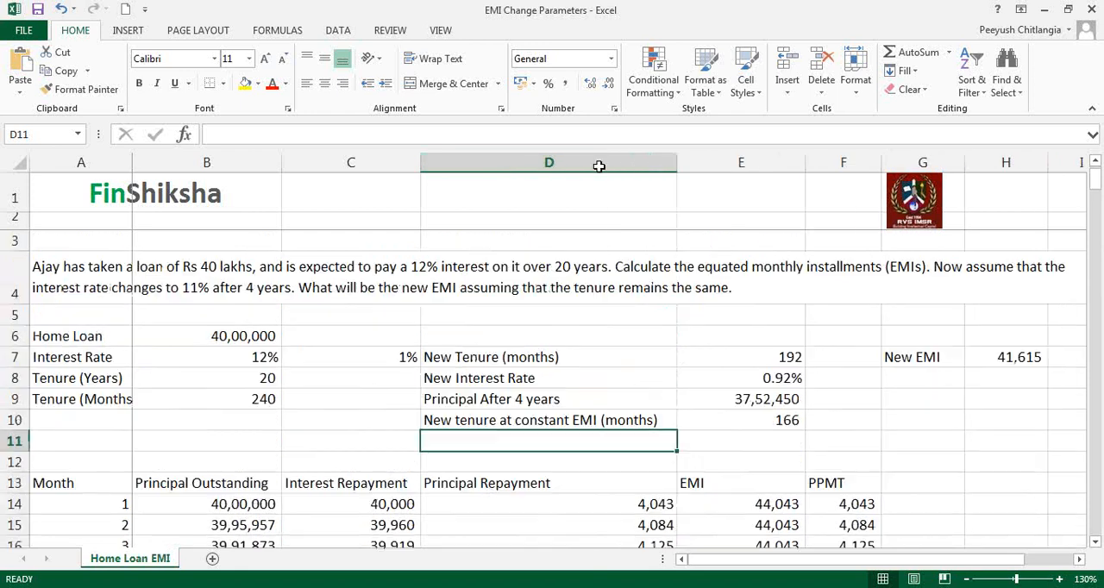
- Review the two alternatives: the new EMI in H7, and the new tenure in E10 at the repayment table's EMI
{"action": "left_click", "coordinate": [697, 424]}
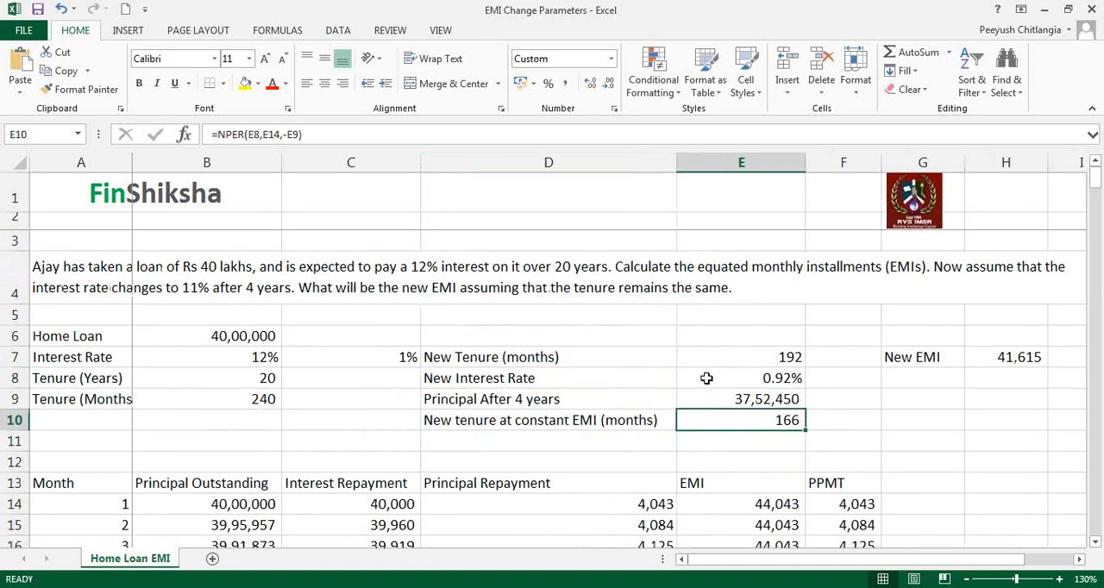
{"action": "left_click", "coordinate": [1007, 357]}
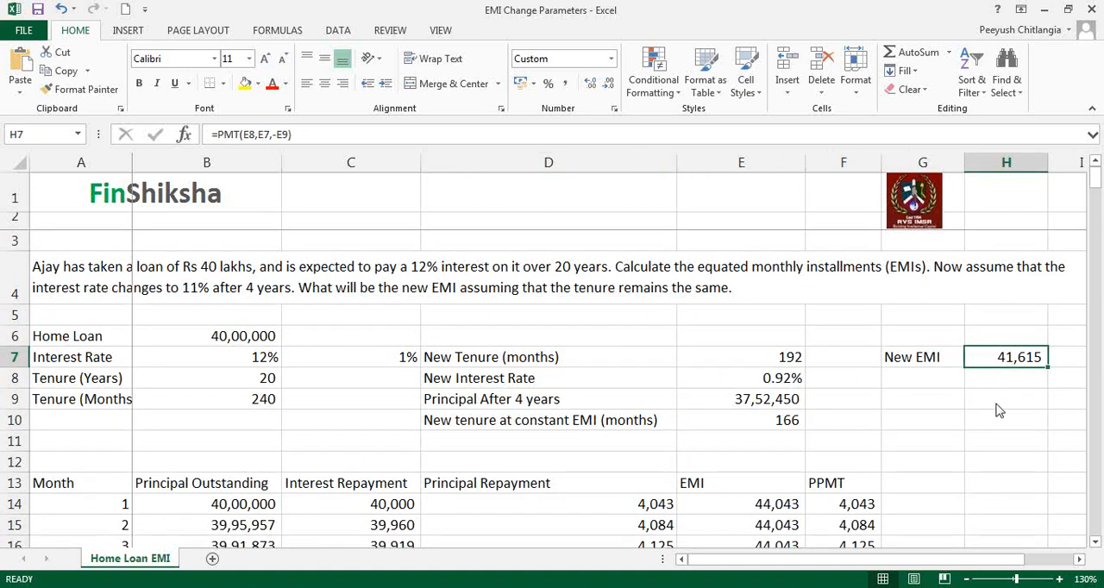
{"action": "left_click", "coordinate": [702, 527]}
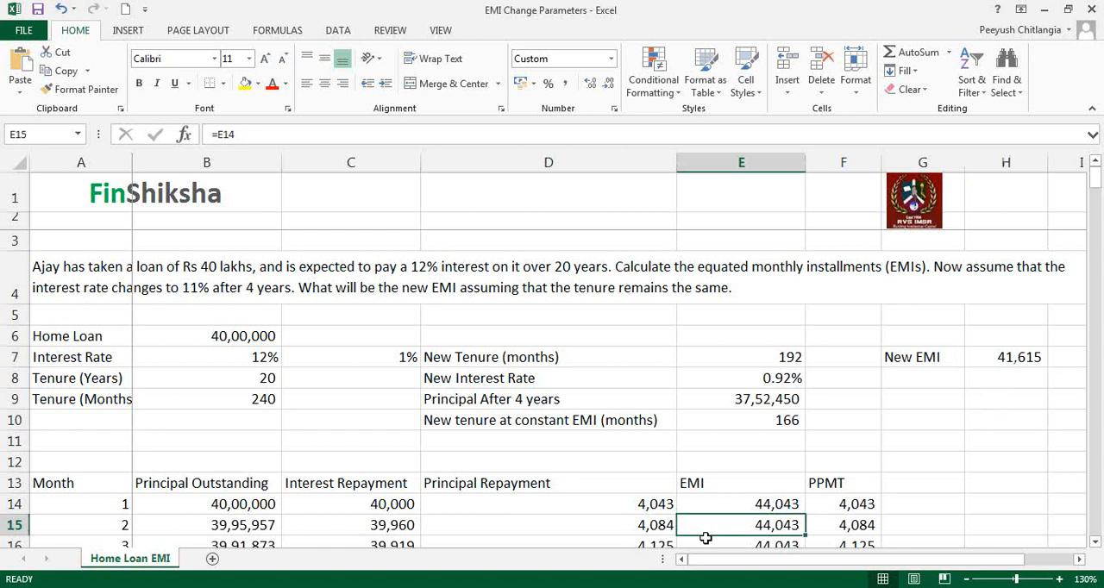
{"action": "left_click", "coordinate": [702, 420]}
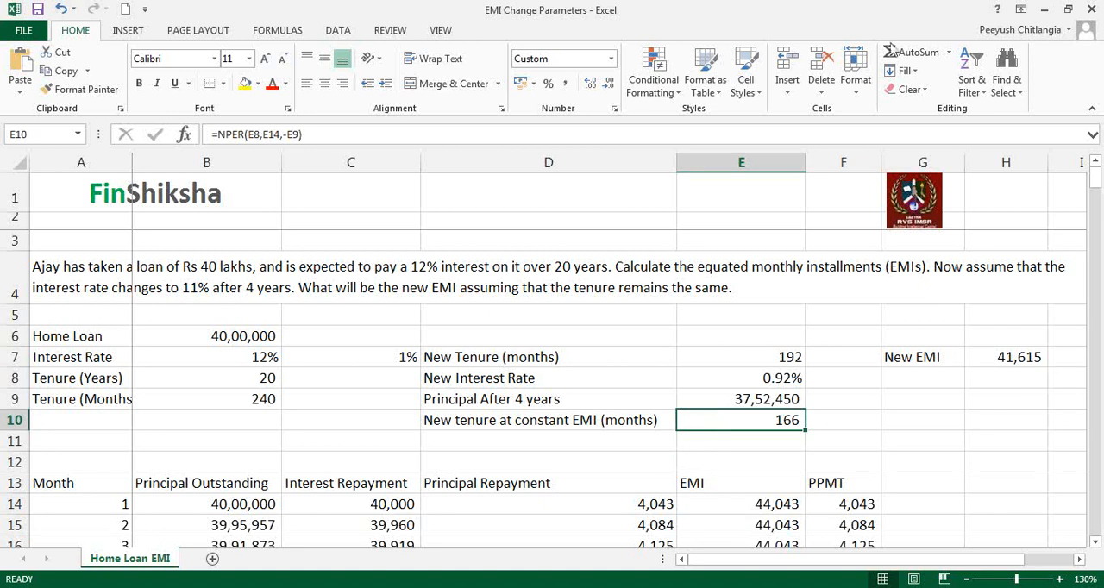
{"action": "left_click", "coordinate": [902, 14]}
{"action": "left_click", "coordinate": [783, 420]}
- Change the new interest rate formula in E8 to =13%/12 and check the new tenure in E10
{"action": "left_click", "coordinate": [774, 380]}
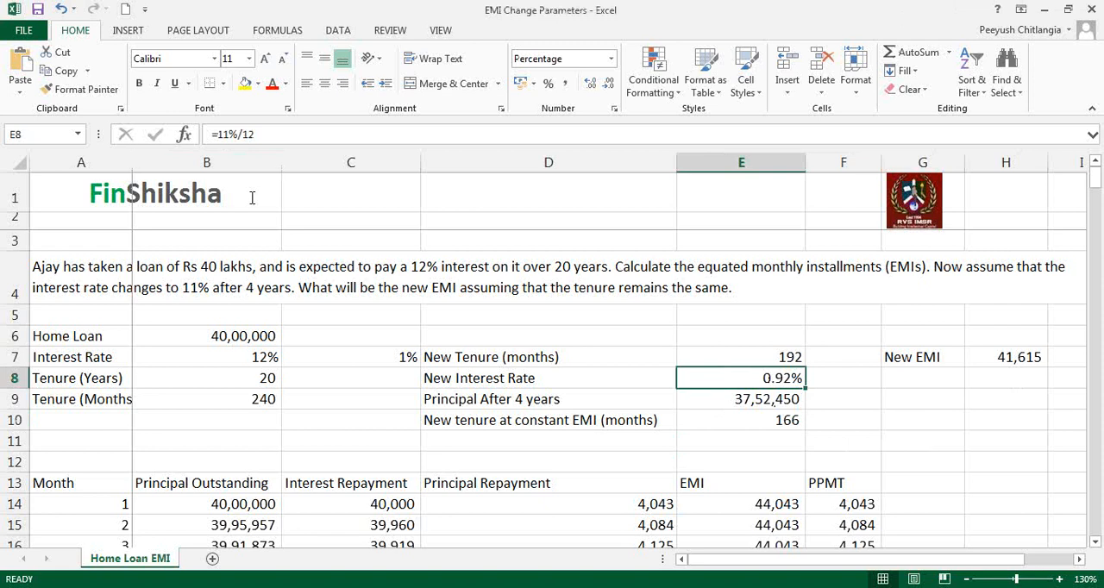
{"action": "left_click", "coordinate": [226, 133]}
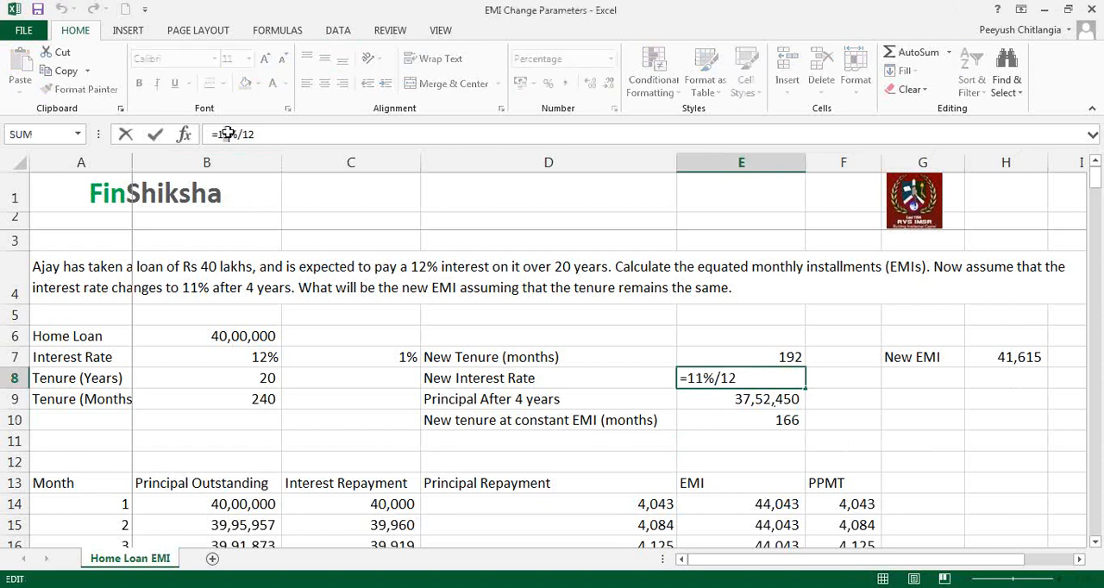
{"action": "type", "text": "3"}
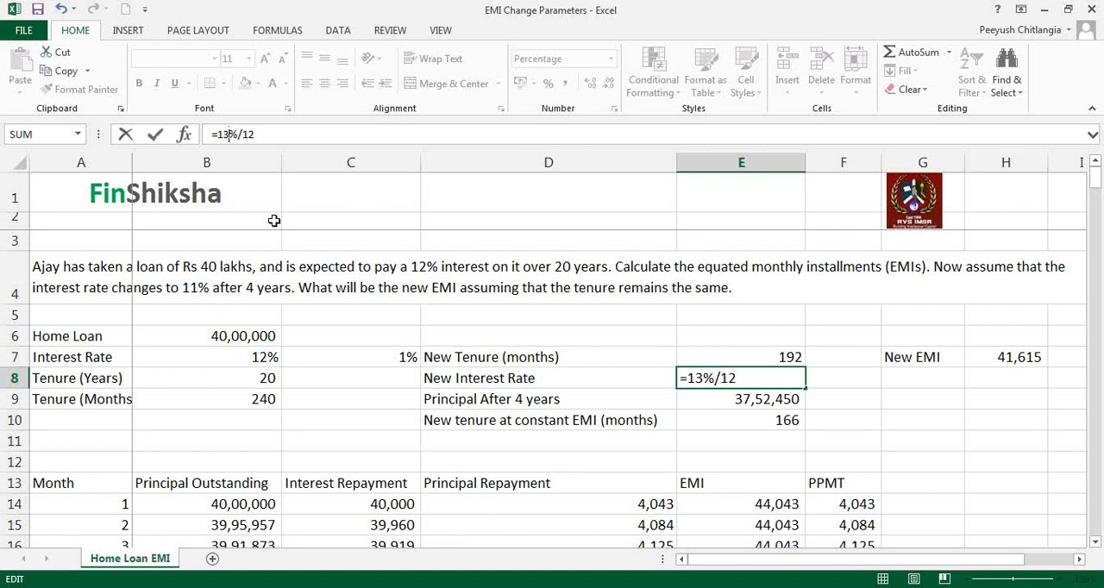
{"action": "key", "text": "Return"}
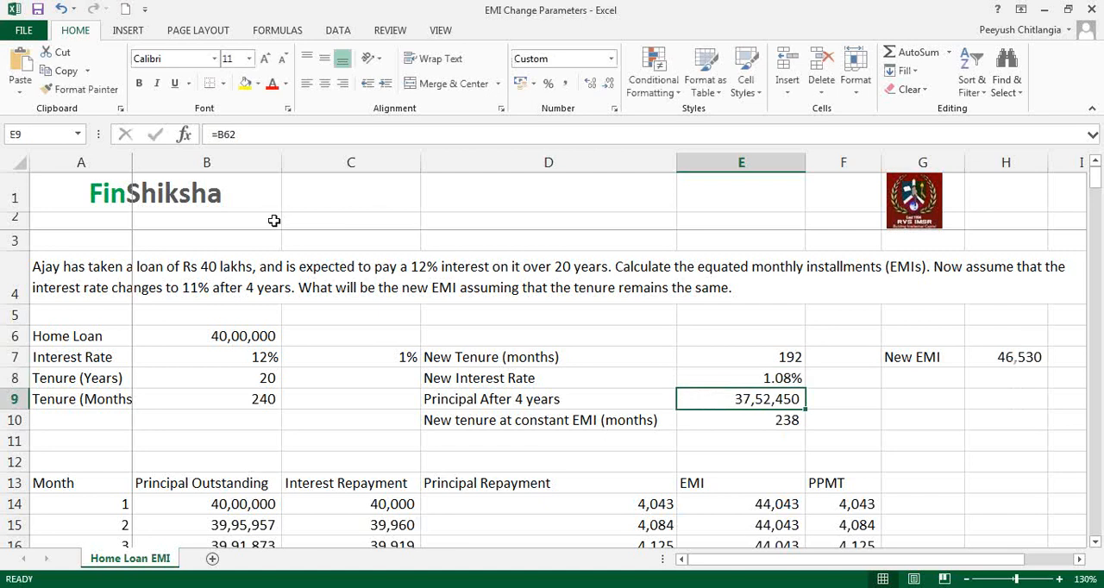
{"action": "left_click", "coordinate": [733, 377]}
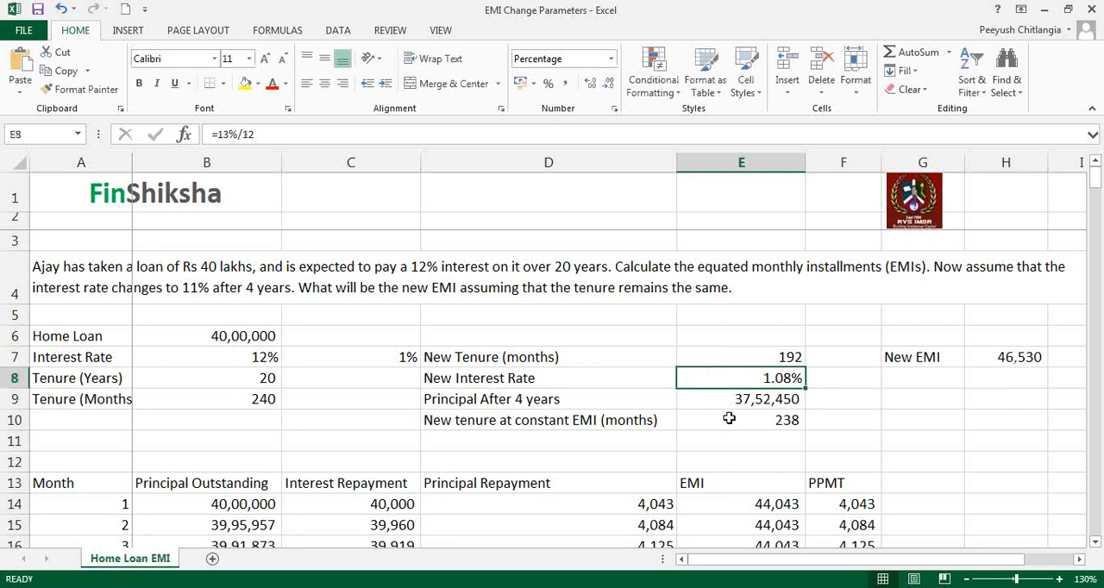
{"action": "left_click", "coordinate": [729, 418]}
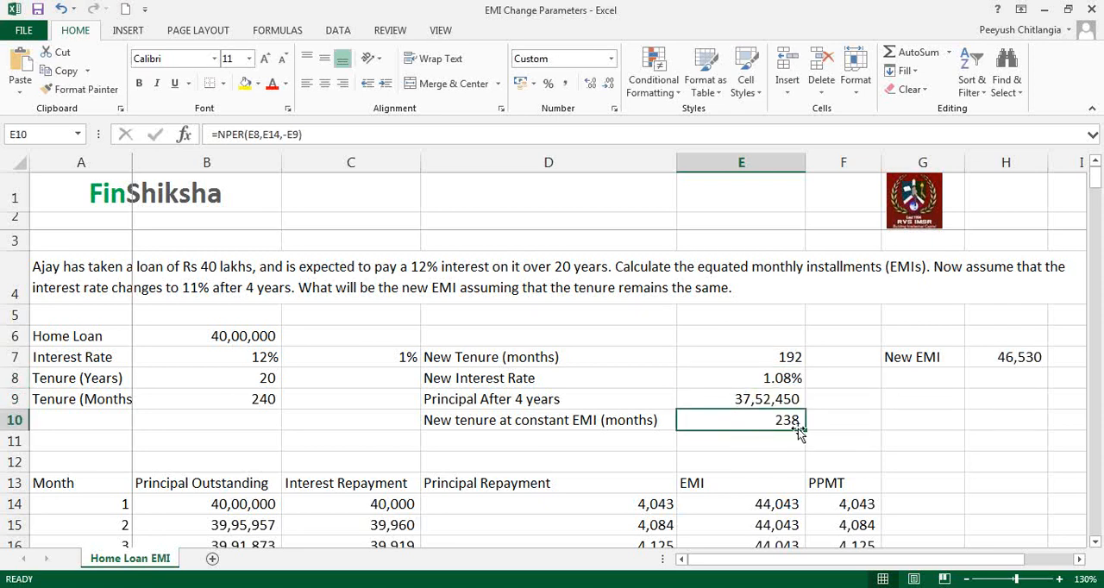
- Compare the remaining tenure in E7 with the new tenure at constant EMI in E10, checking the original EMI in E14
{"action": "left_click", "coordinate": [782, 357]}
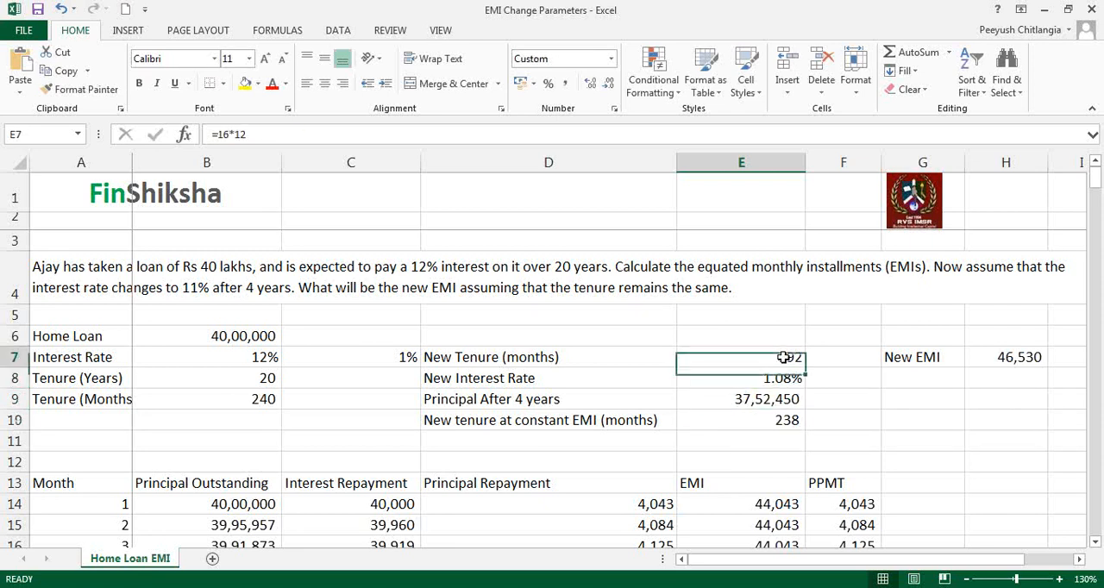
{"action": "left_click", "coordinate": [766, 421]}
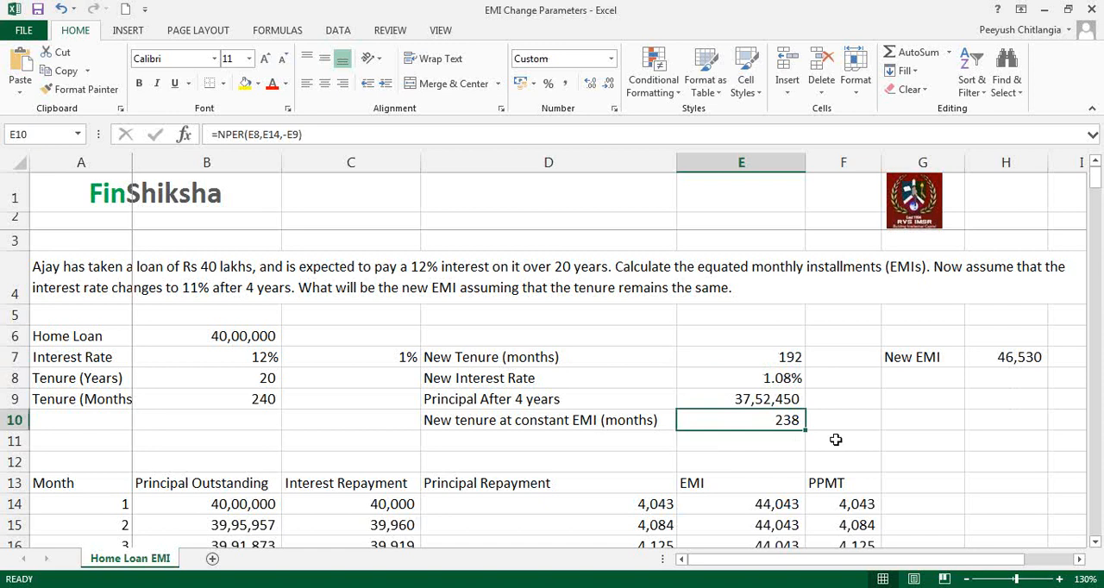
{"action": "left_click", "coordinate": [790, 361]}
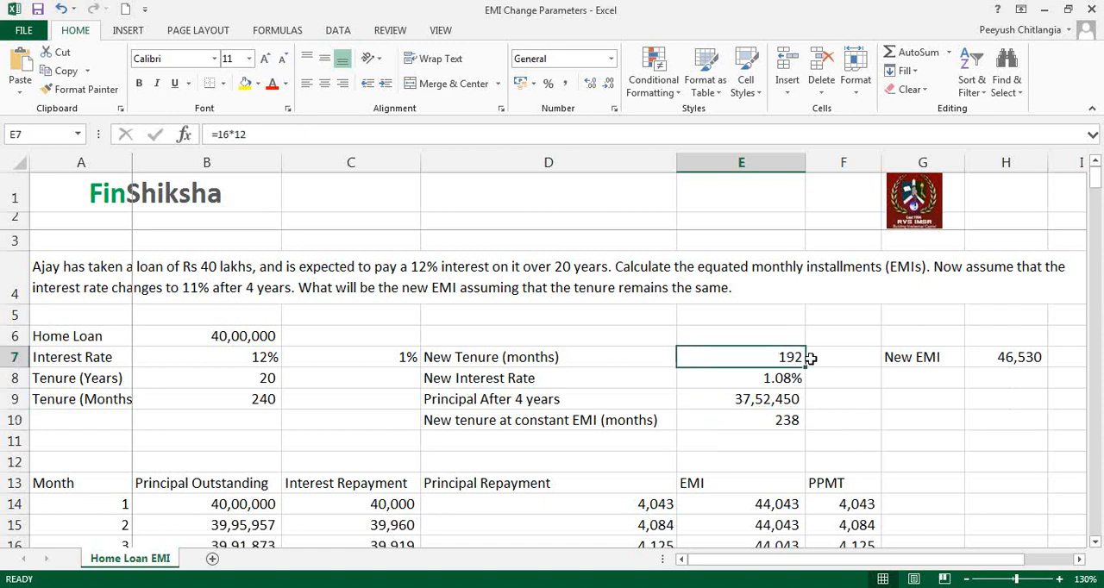
{"action": "left_click", "coordinate": [780, 421]}
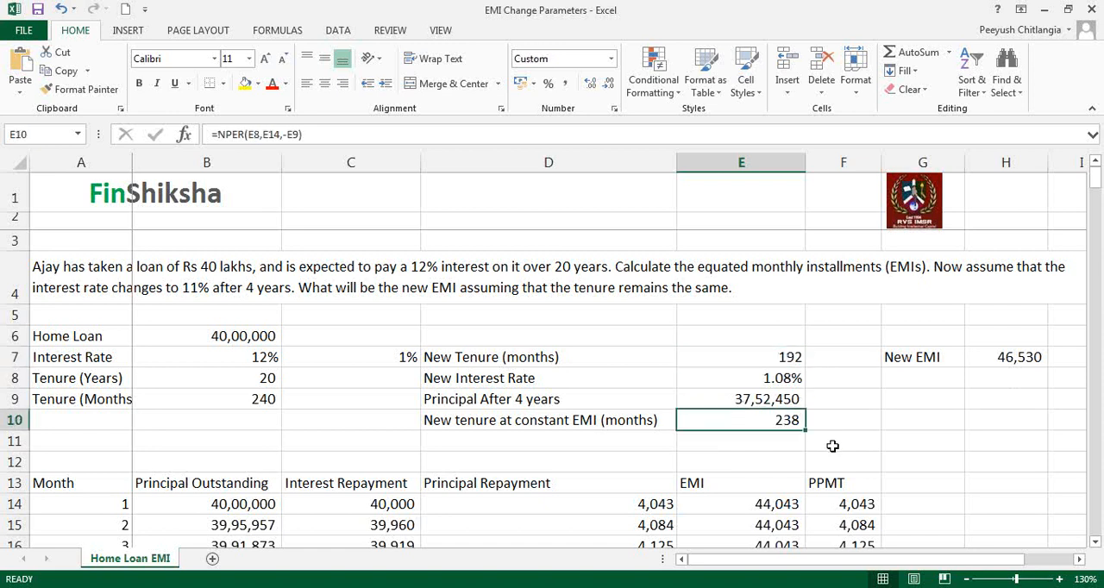
{"action": "left_click", "coordinate": [771, 503]}
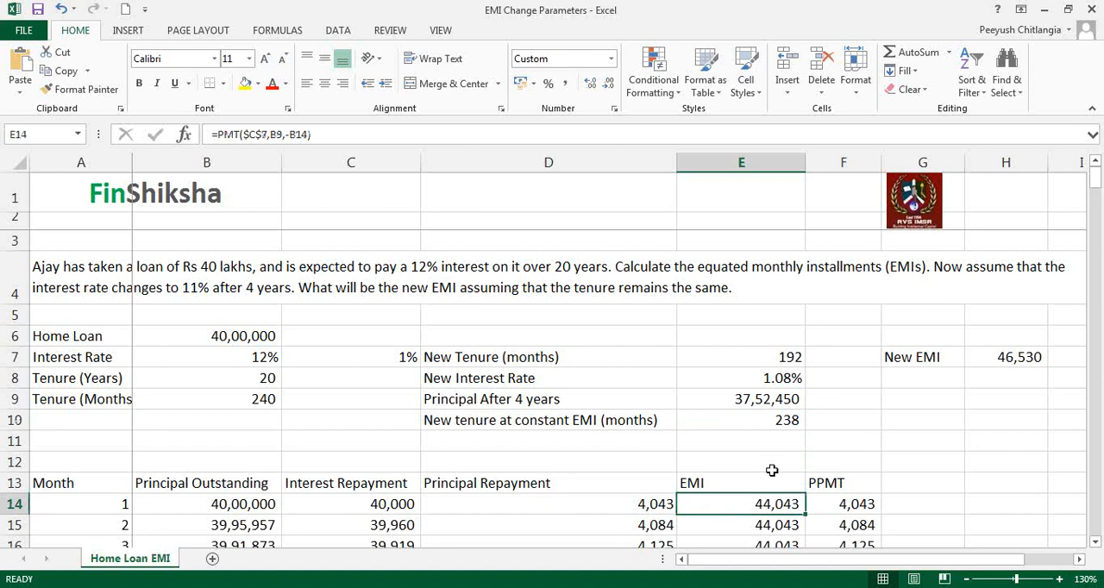
{"action": "left_click_drag", "start_coordinate": [778, 357], "coordinate": [787, 420]}
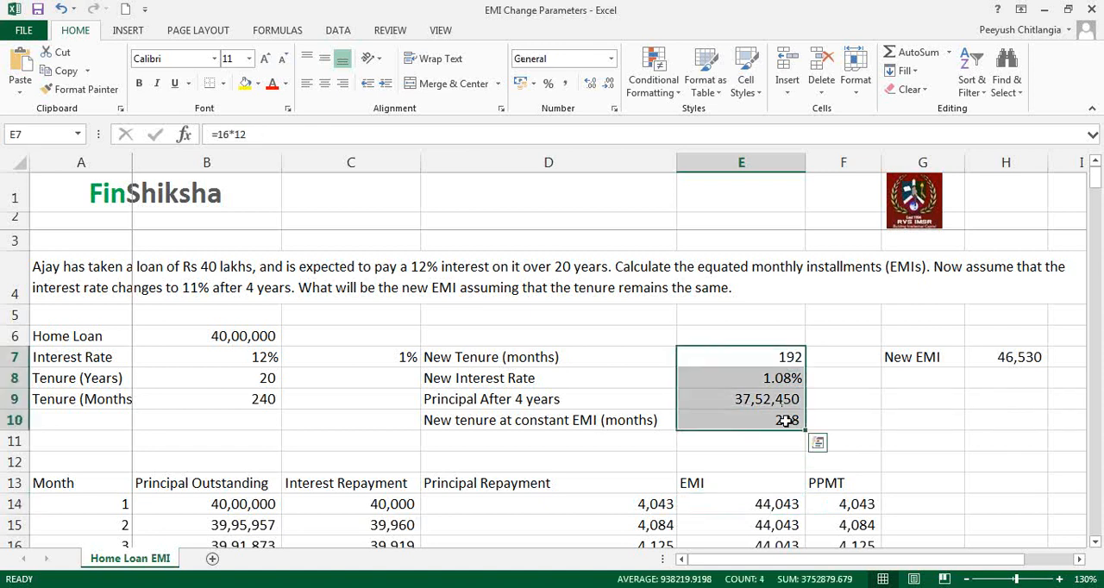